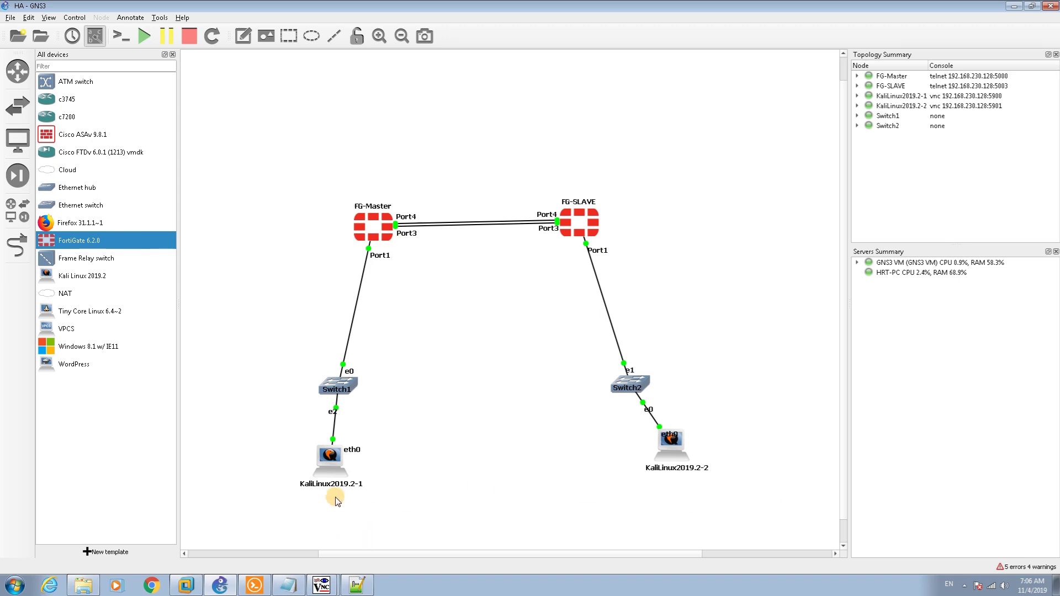
Show the taskbar list of the QEMU Kali viewer windows from TightVNC Viewer
left_click(321, 585)
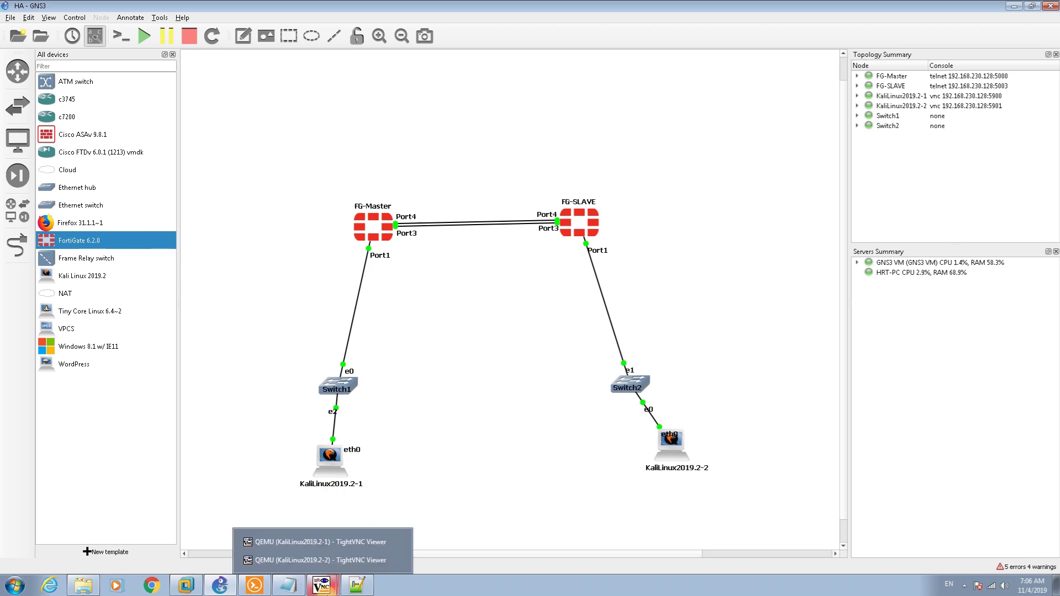
Open port1 in Network > Interfaces and review its 192.168.1.10–192.168.1.20 DHCP range
left_click(302, 549)
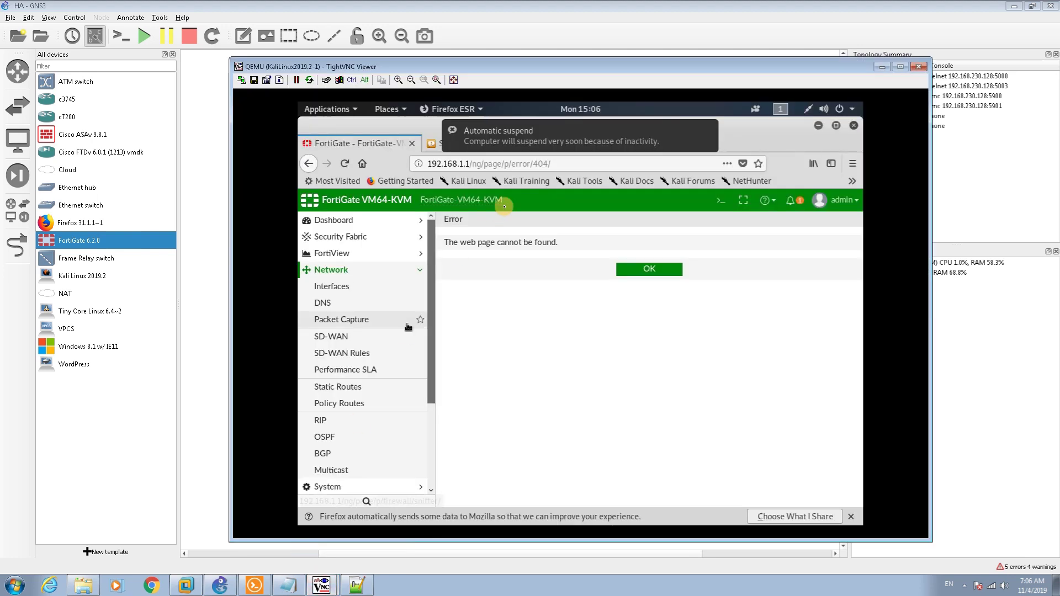
left_click(387, 294)
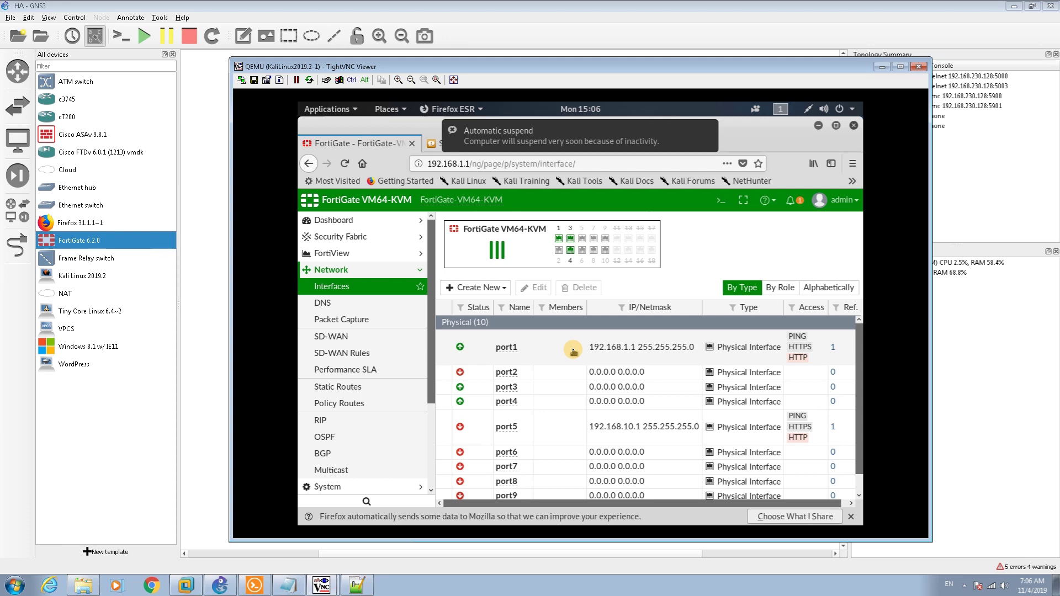
left_click(574, 350)
double_click(574, 350)
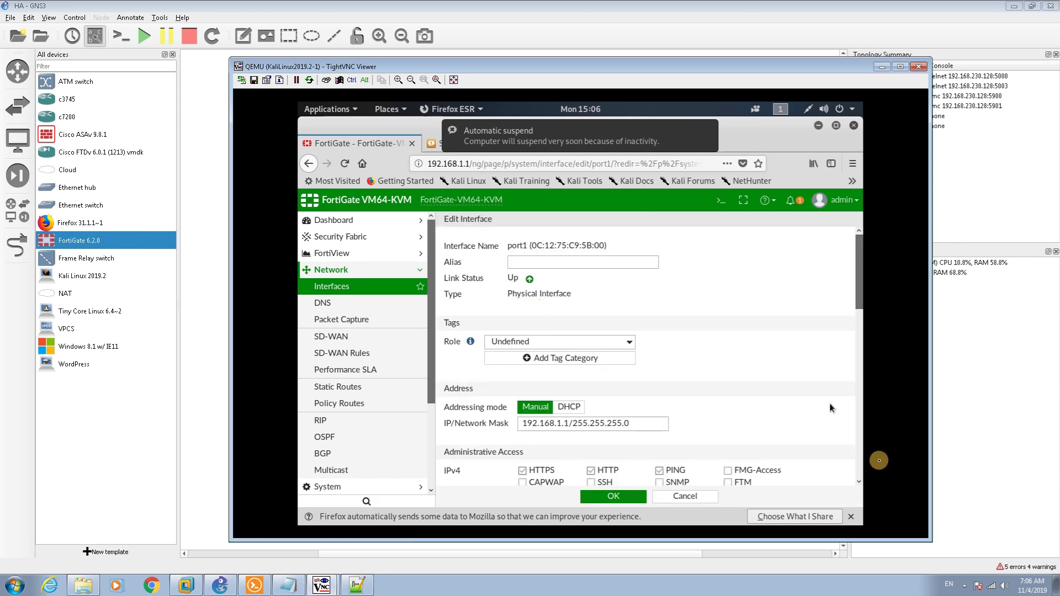
left_click(860, 458)
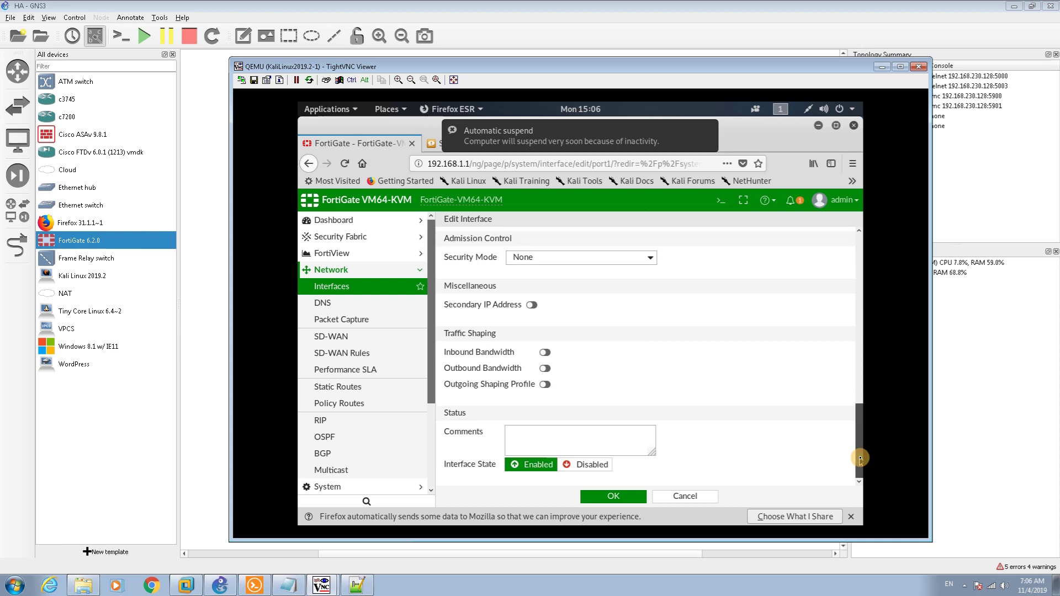
left_click_drag(860, 458, 856, 388)
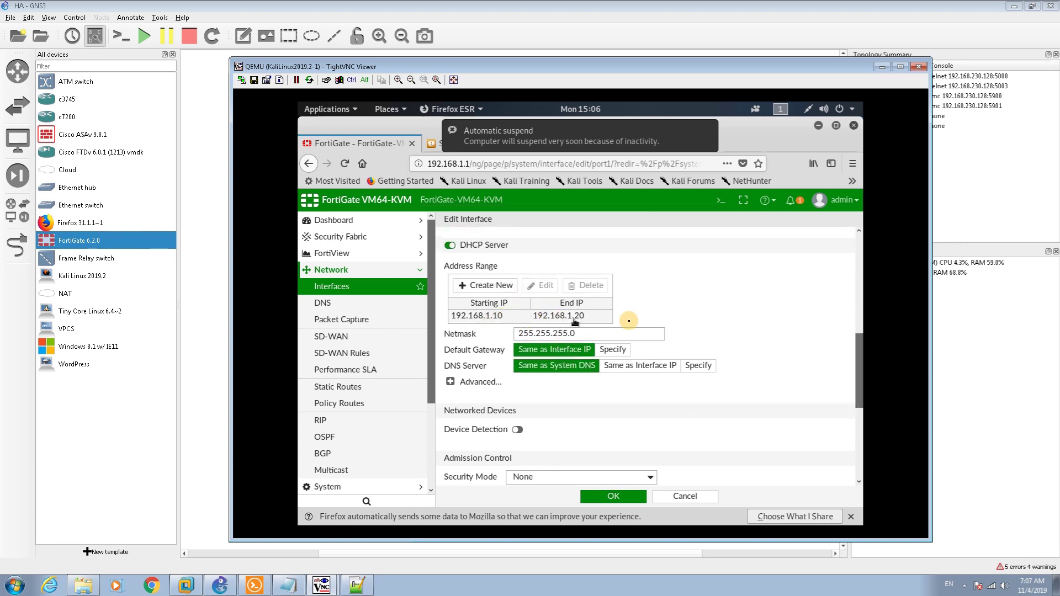
Glance at the GNS3 topology, then restore the Kali viewer back at the Interfaces list
left_click(882, 67)
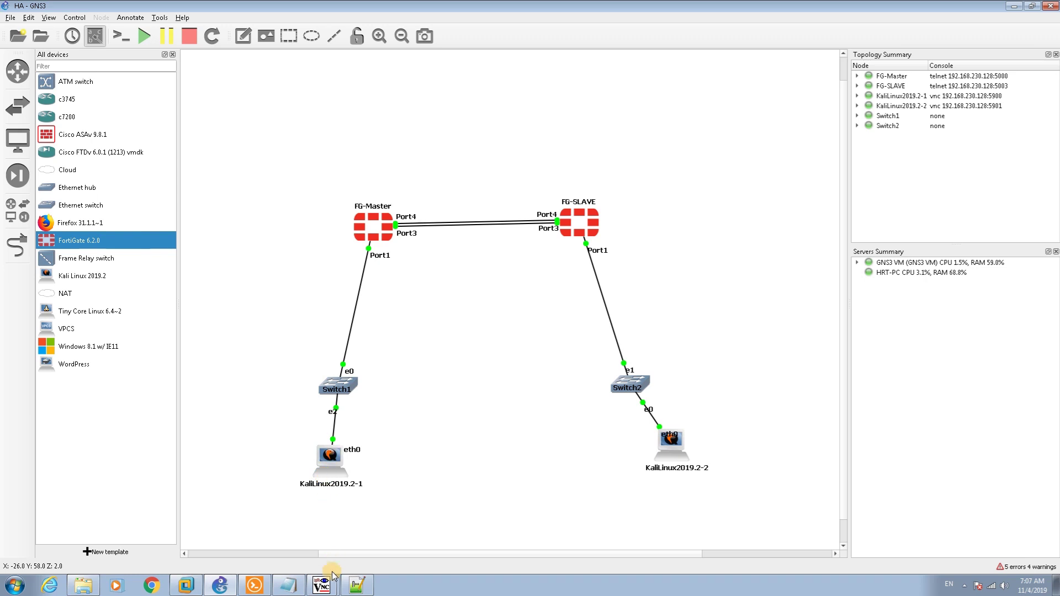
mouse_move(333, 576)
left_click(329, 541)
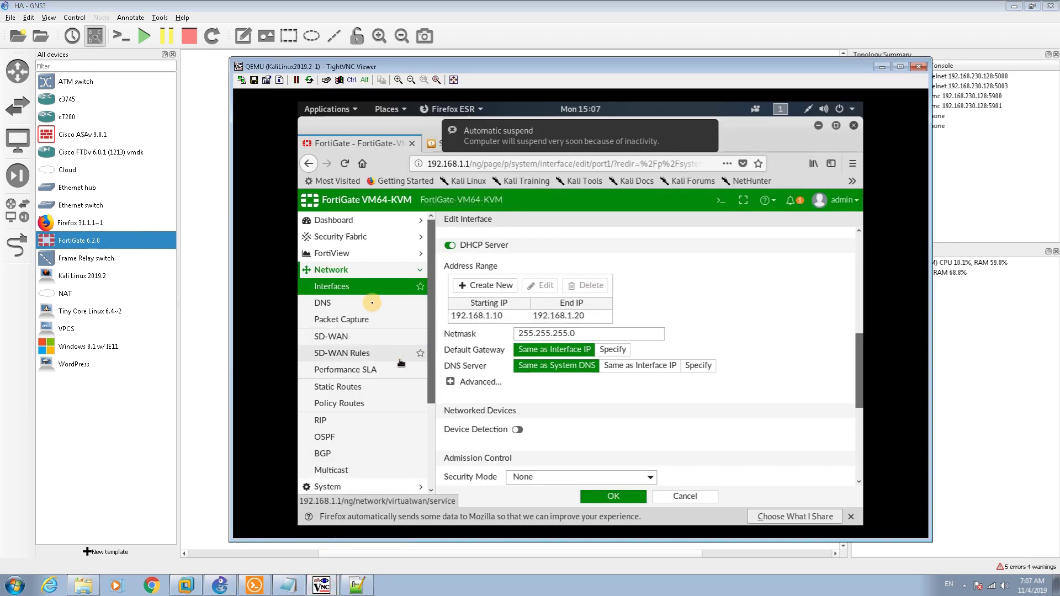
left_click(364, 291)
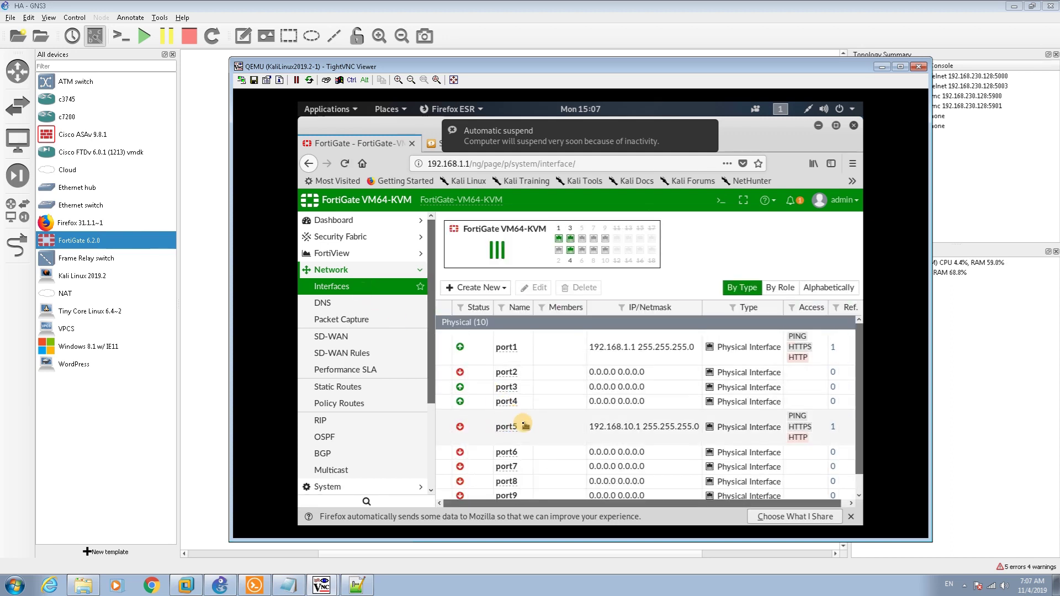
Review port5's settings and 192.168.10.10–192.168.10.20 DHCP range, then minimize the Kali viewer
double_click(662, 424)
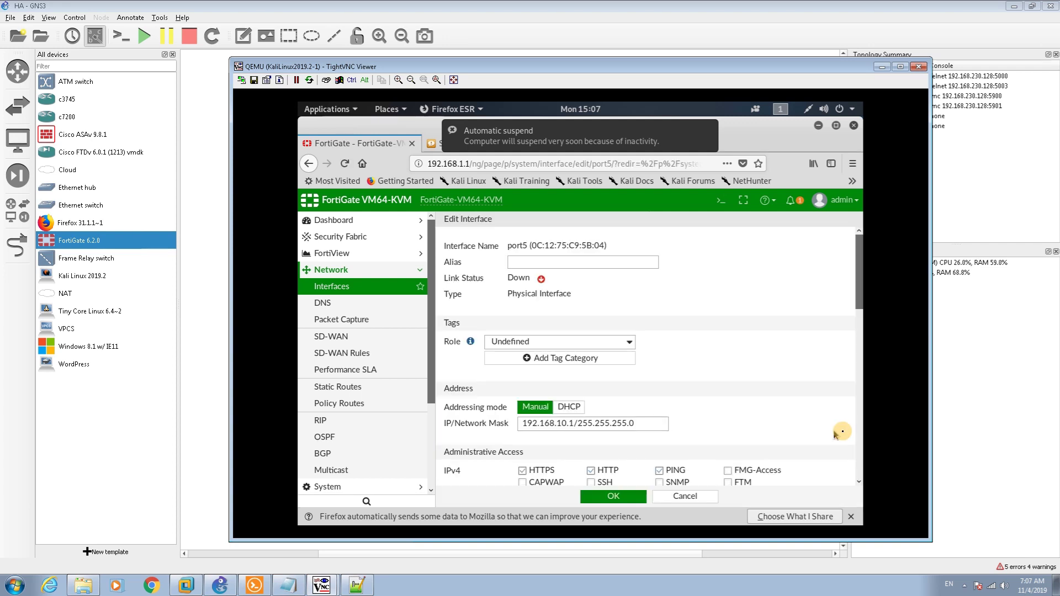
left_click(860, 445)
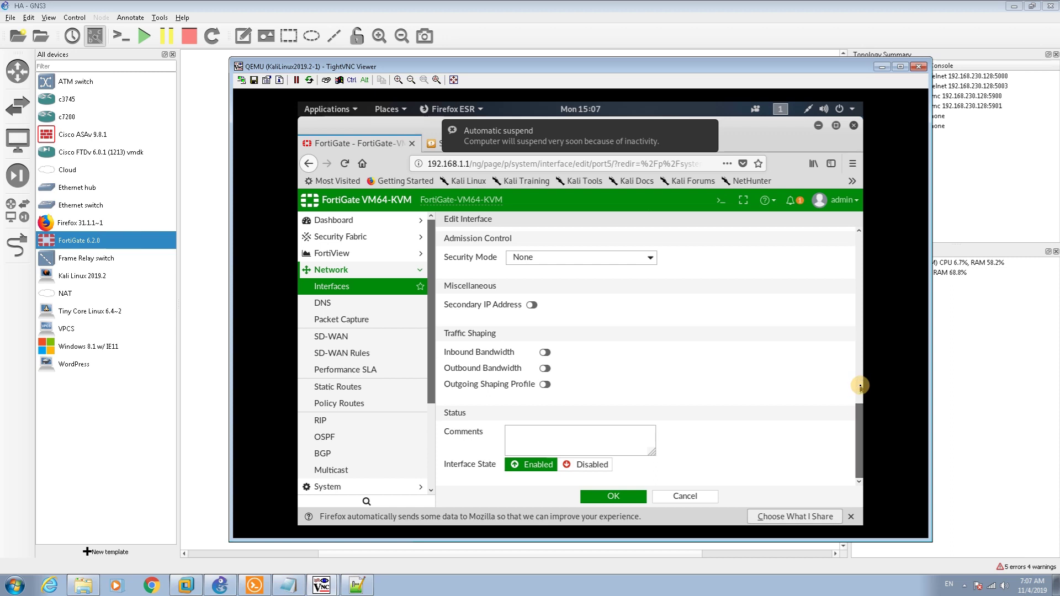
left_click(860, 386)
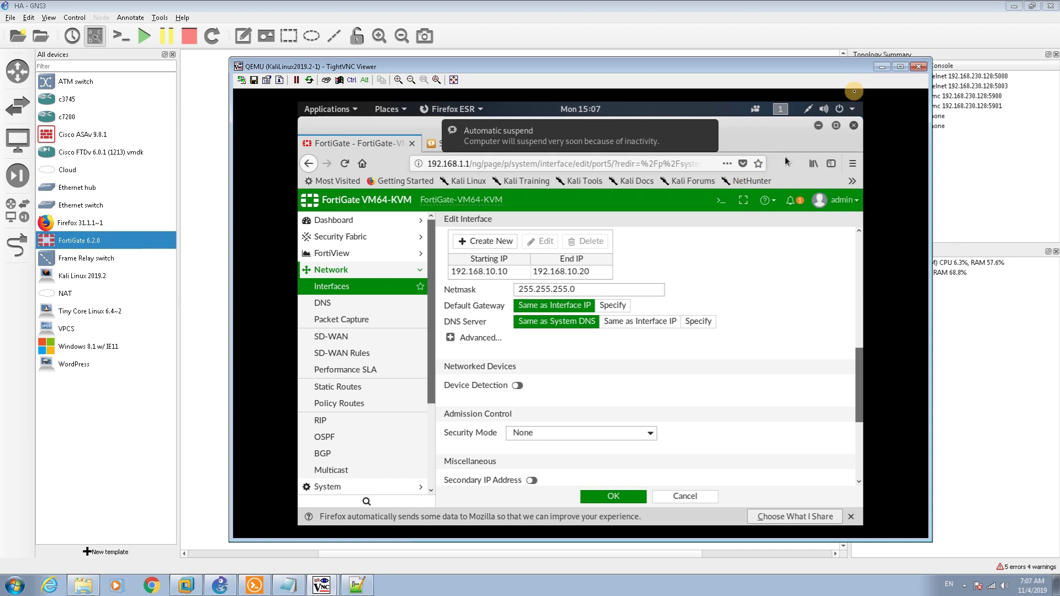
left_click(880, 67)
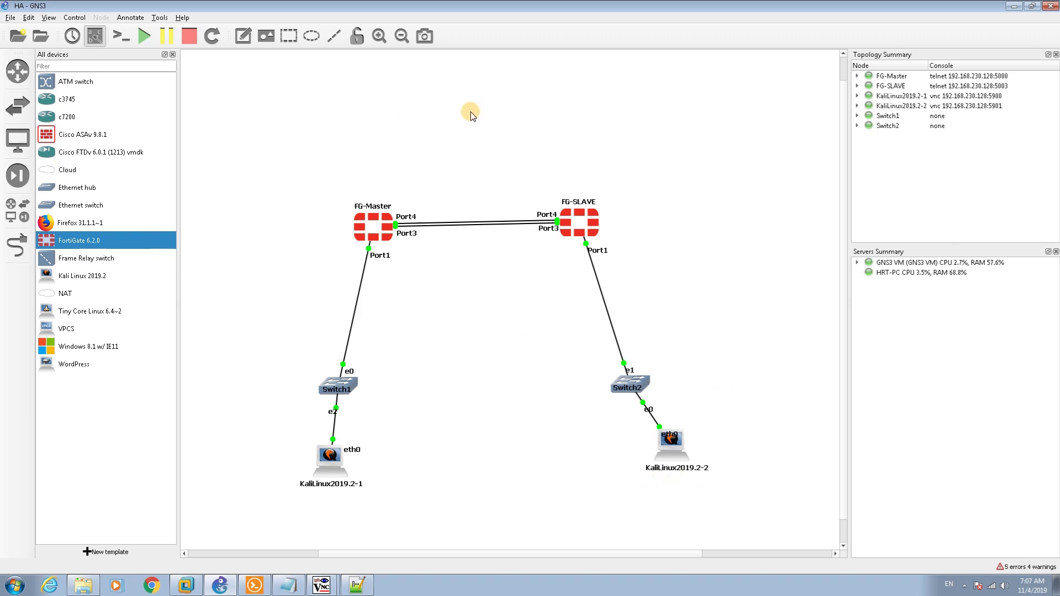
Restore the Kali-1 viewer, go to System > HA and choose Active-Passive mode
left_click(319, 584)
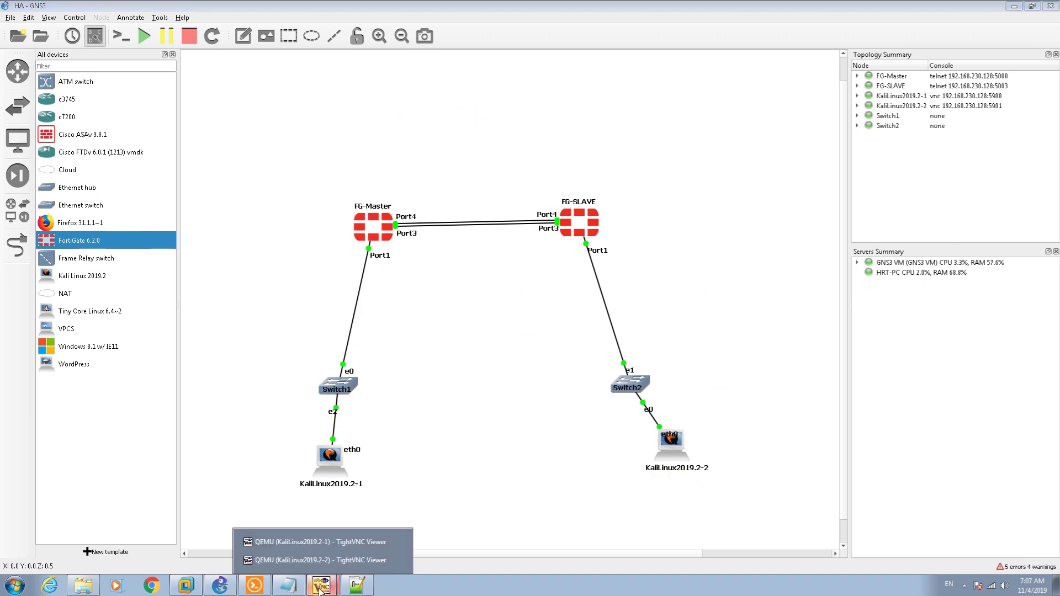
left_click(306, 541)
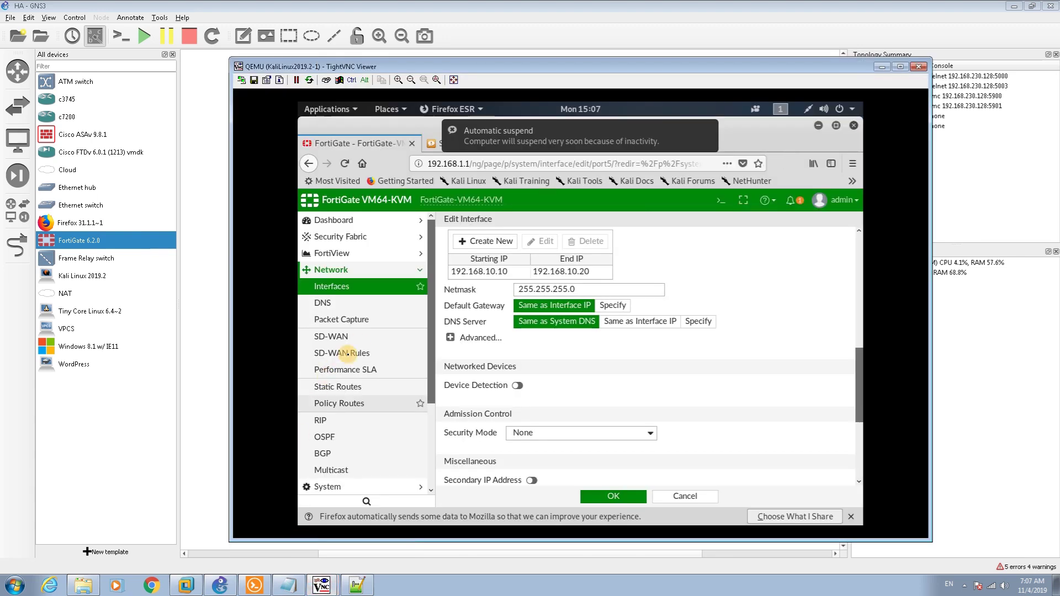
left_click(339, 276)
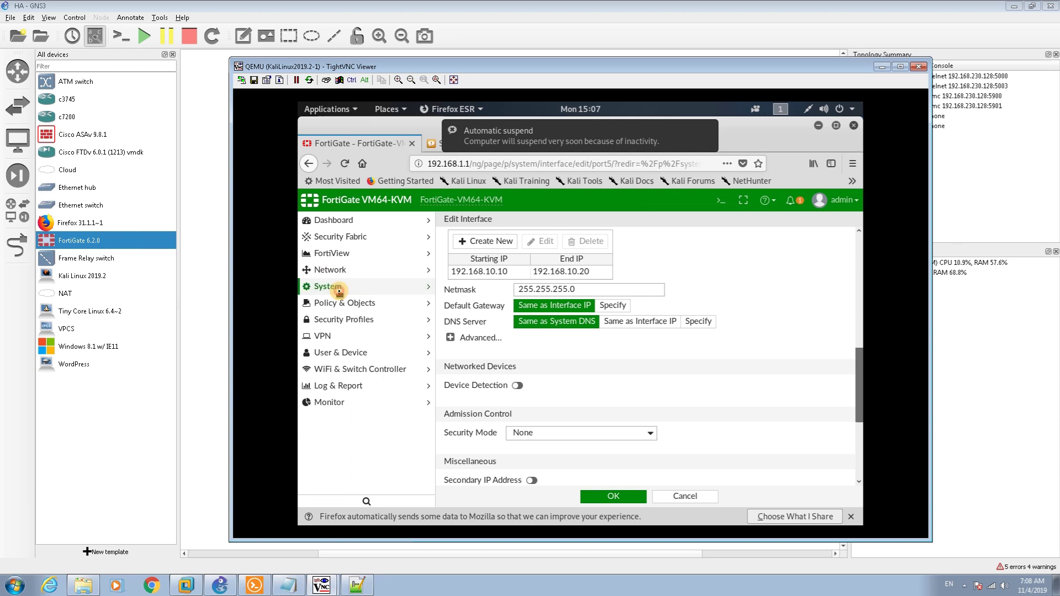
left_click(340, 290)
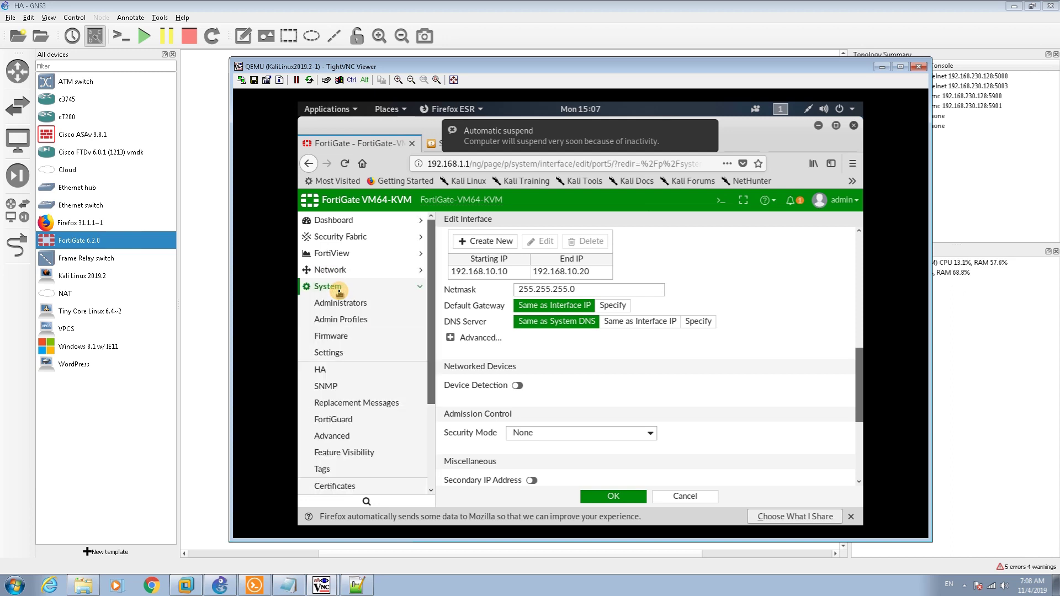
left_click(338, 374)
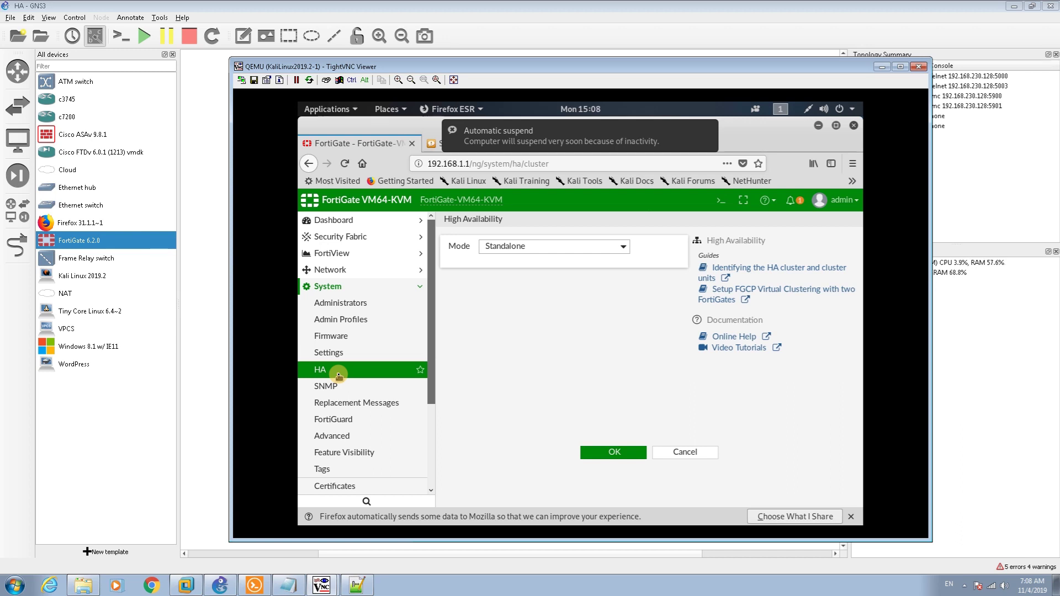
left_click(544, 255)
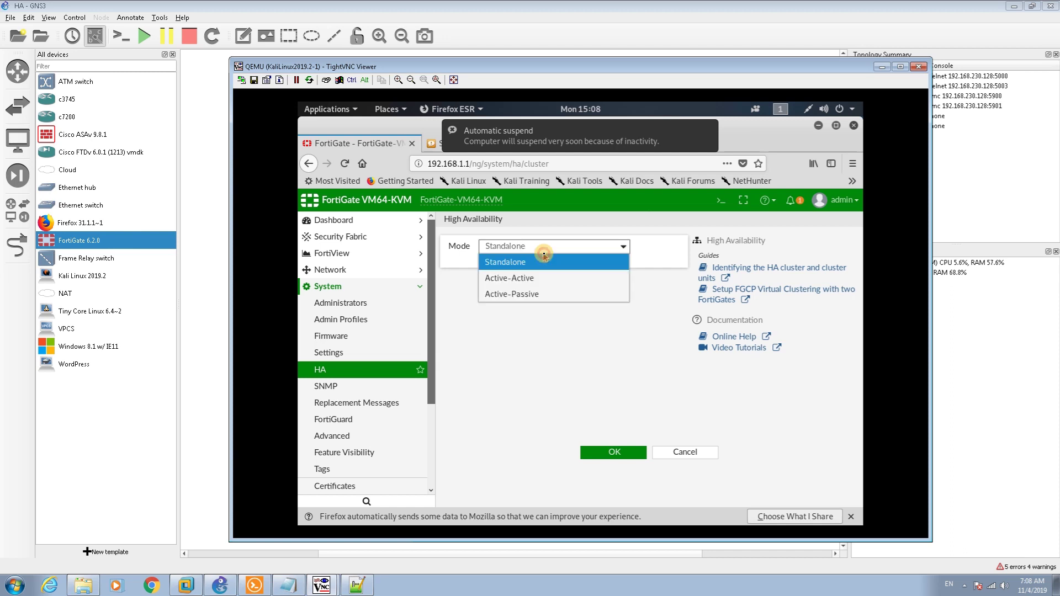
left_click(540, 295)
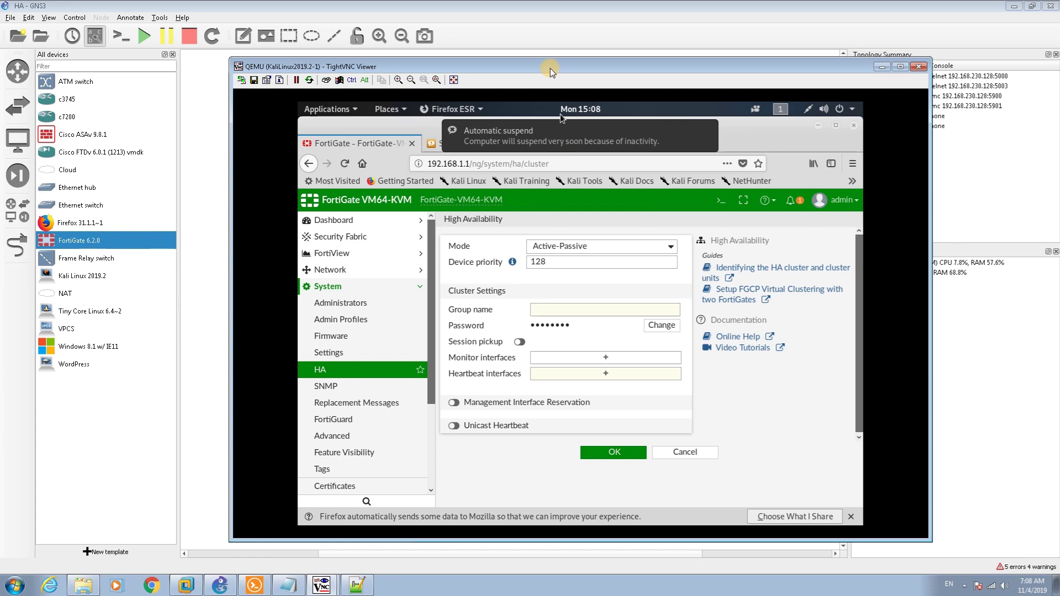
Keep device priority 128 and enter HRT as the HA group name
left_click_drag(550, 68, 542, 265)
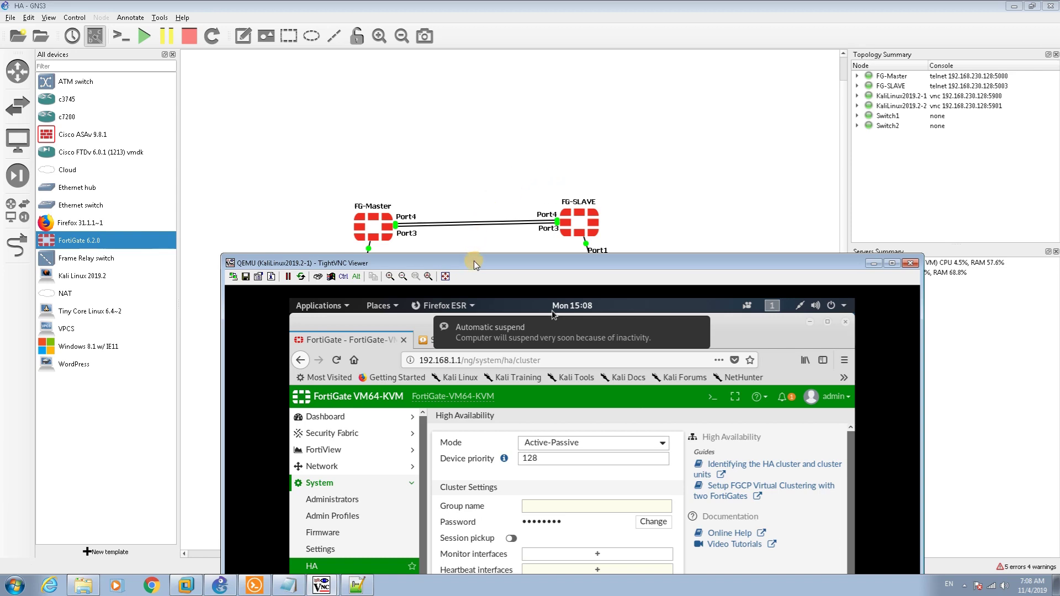
left_click_drag(474, 262, 508, 91)
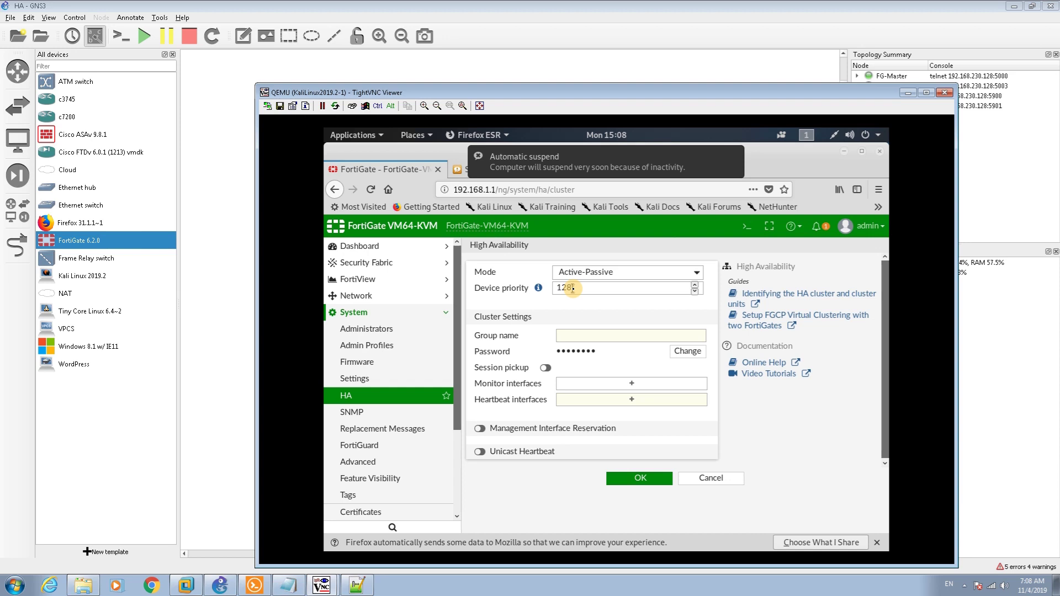
double_click(572, 288)
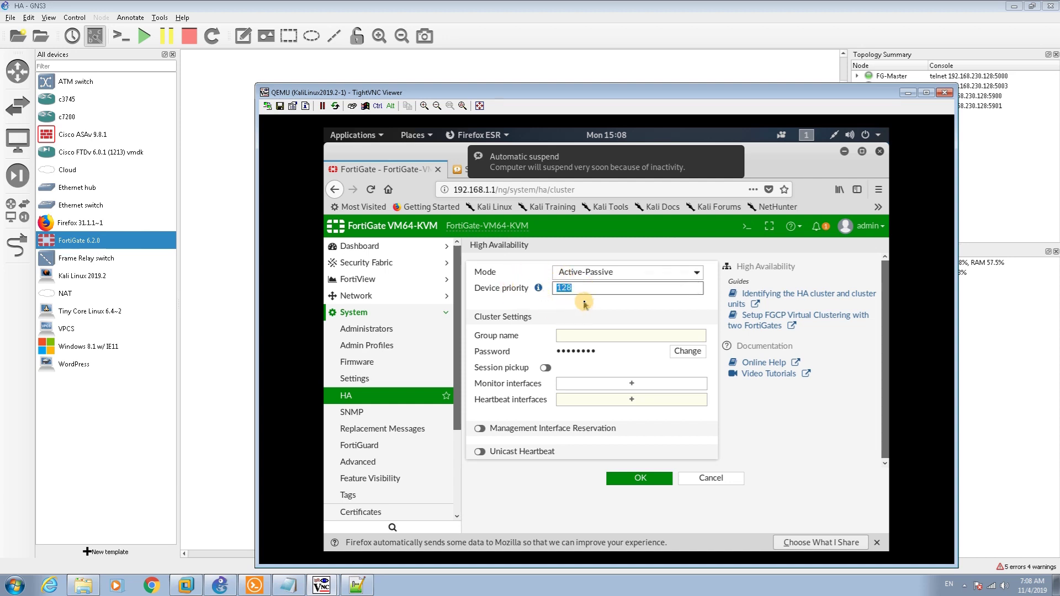
left_click(576, 335)
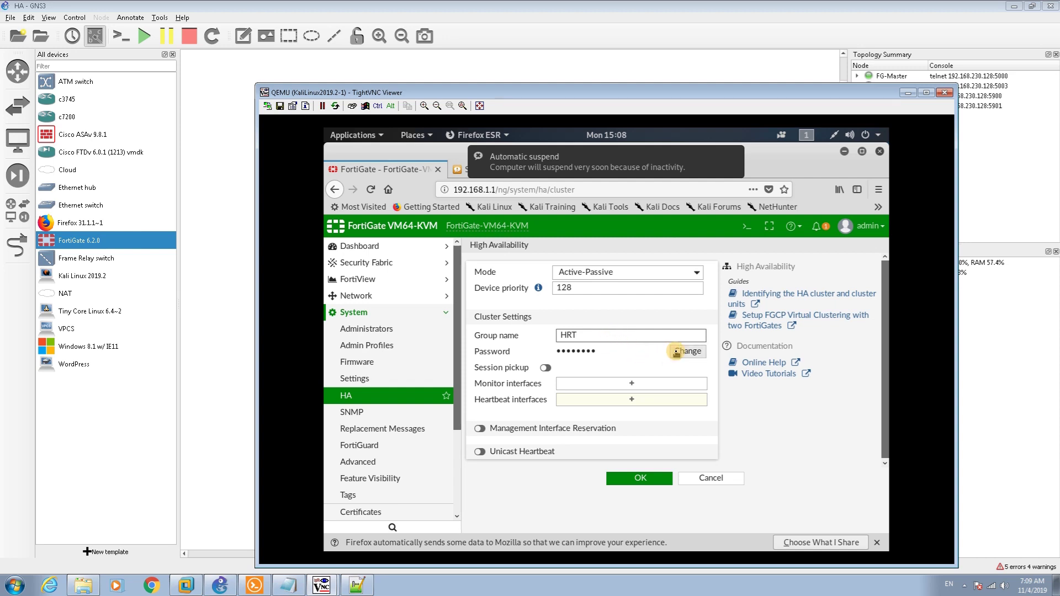
Set a new cluster password and bring up the Monitor interfaces port picker
left_click(676, 352)
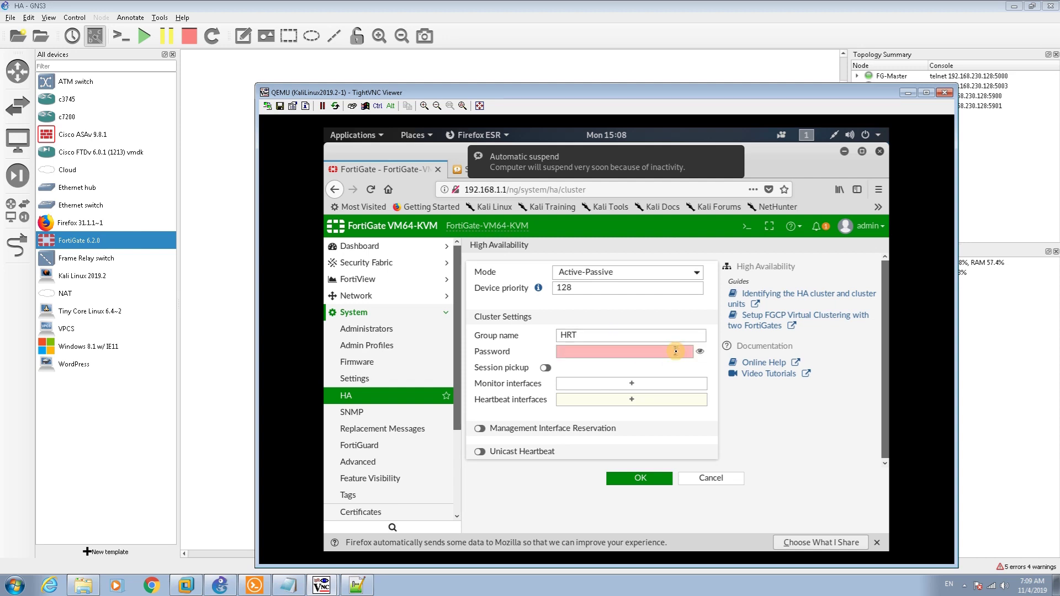
left_click(638, 350)
type("a")
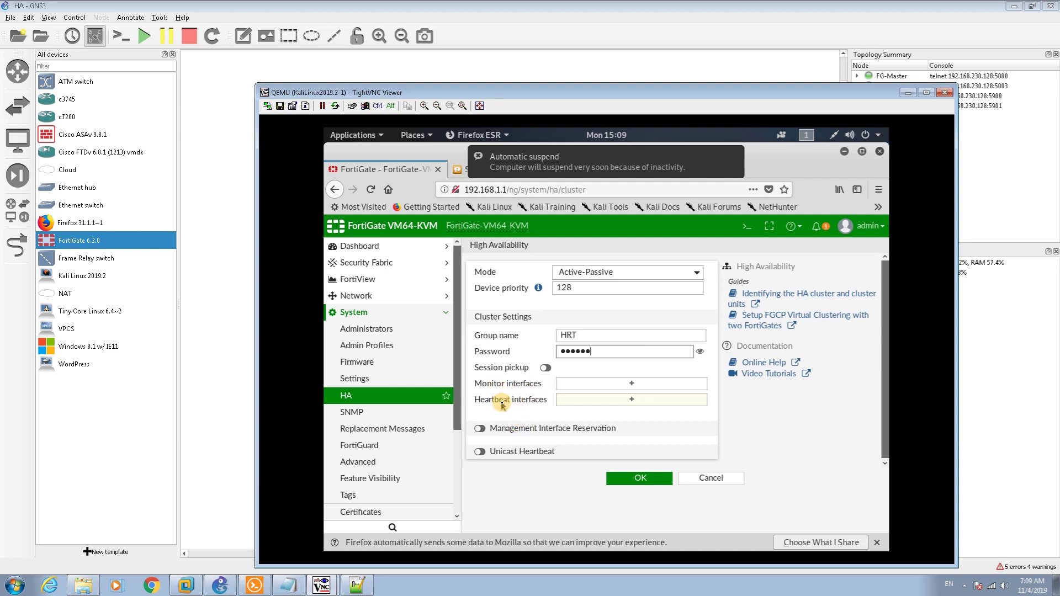
left_click(587, 389)
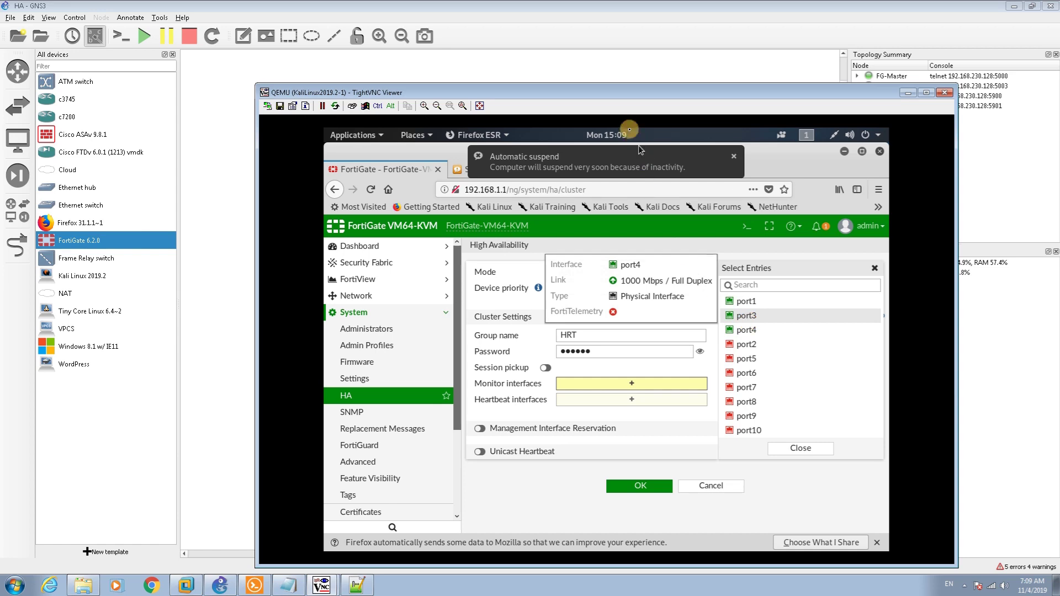
Monitor port3, use port4 as heartbeat, and apply the HA settings
left_click_drag(622, 92, 598, 291)
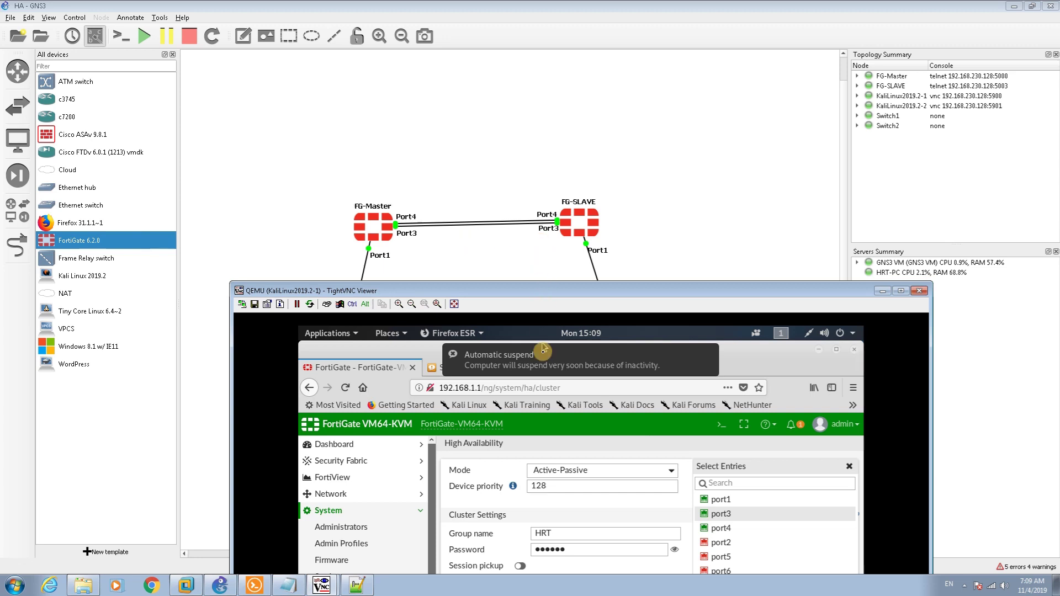
left_click_drag(534, 182, 530, 169)
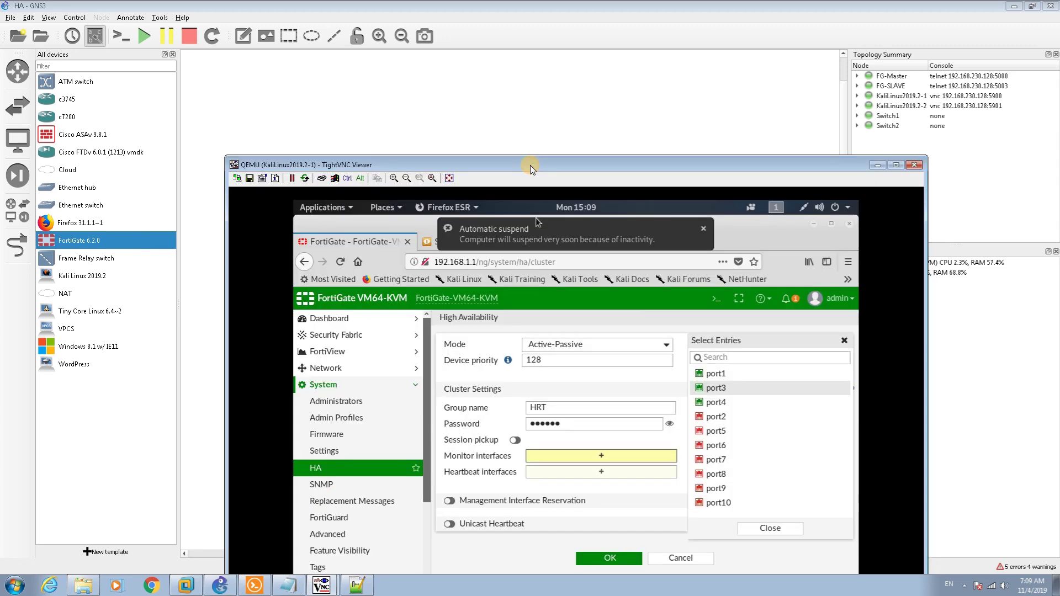
left_click(581, 465)
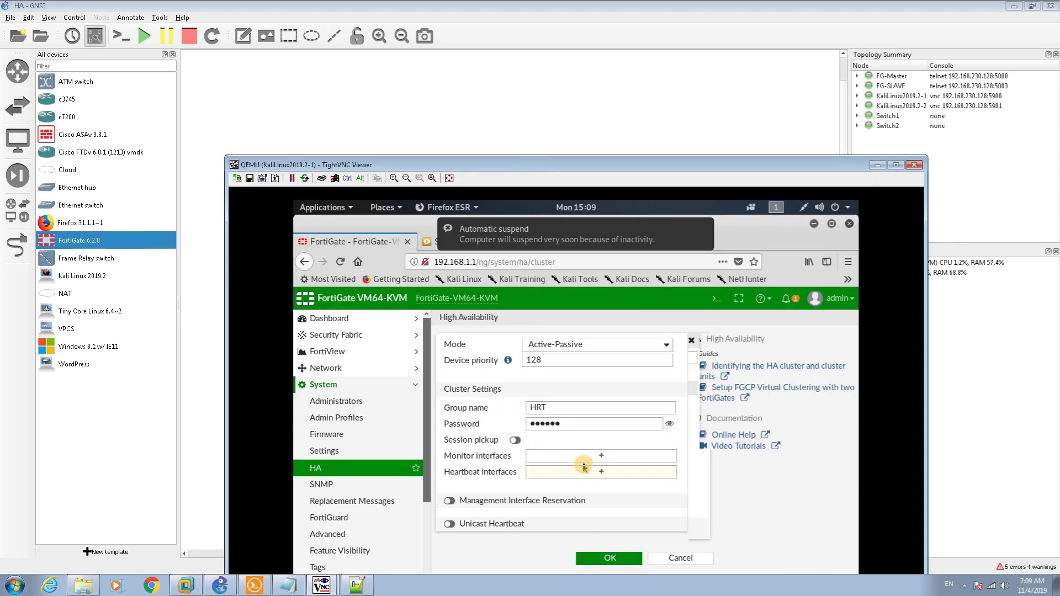
left_click(570, 456)
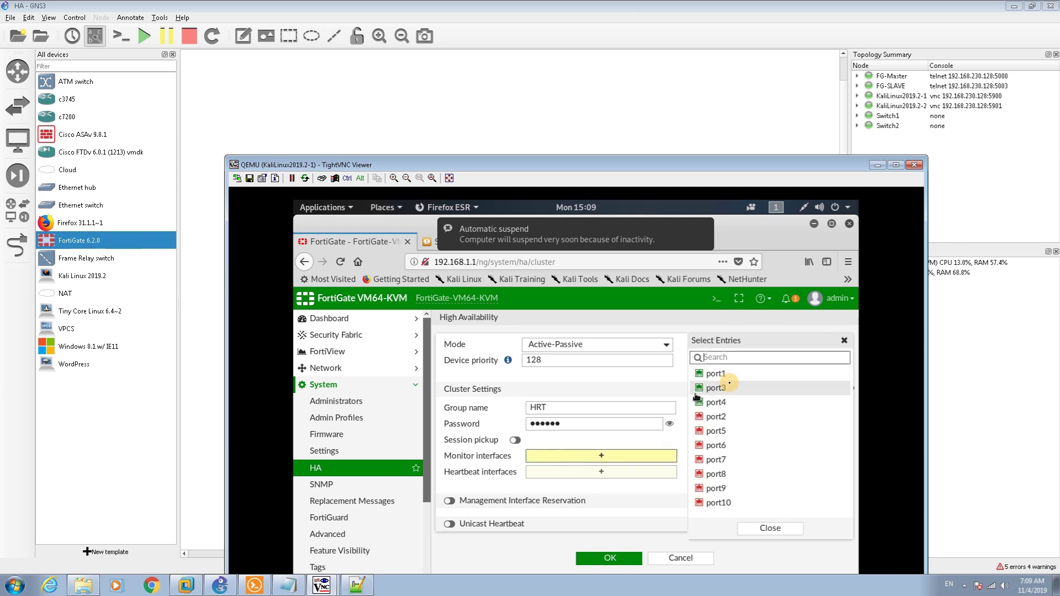
left_click(714, 389)
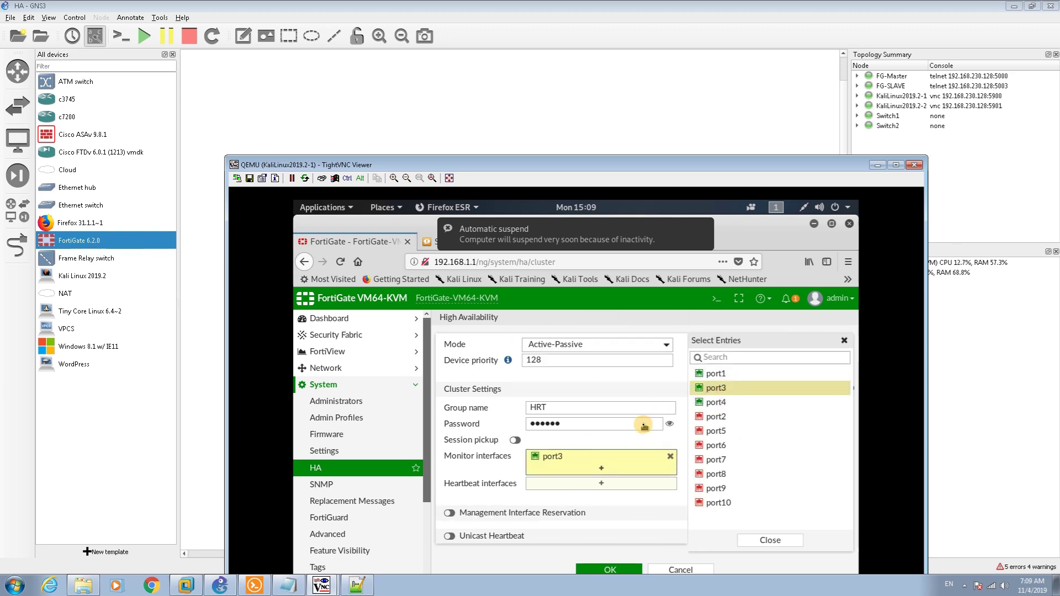
left_click(598, 484)
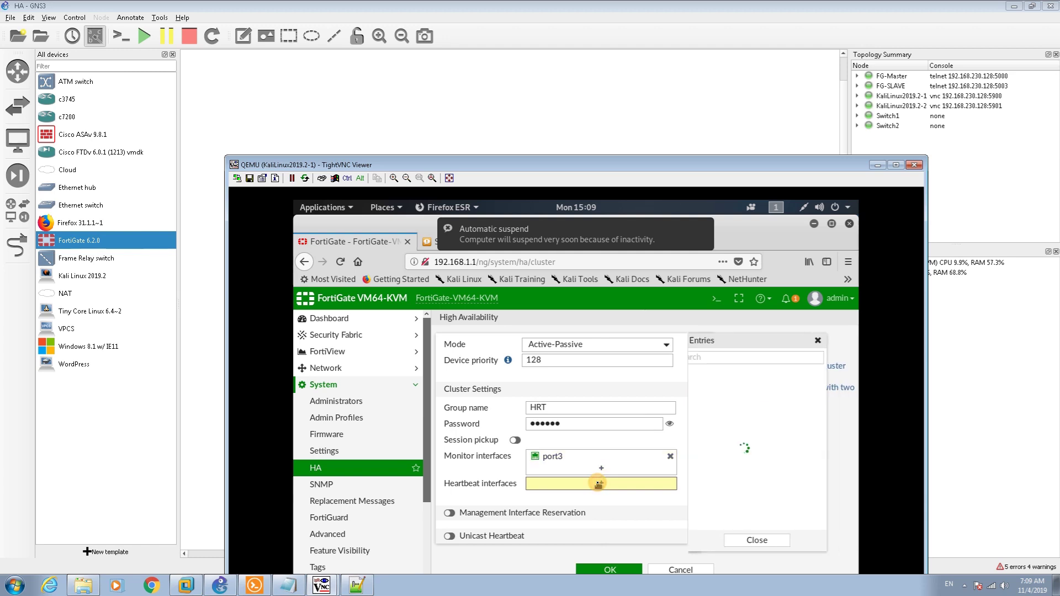
left_click(711, 403)
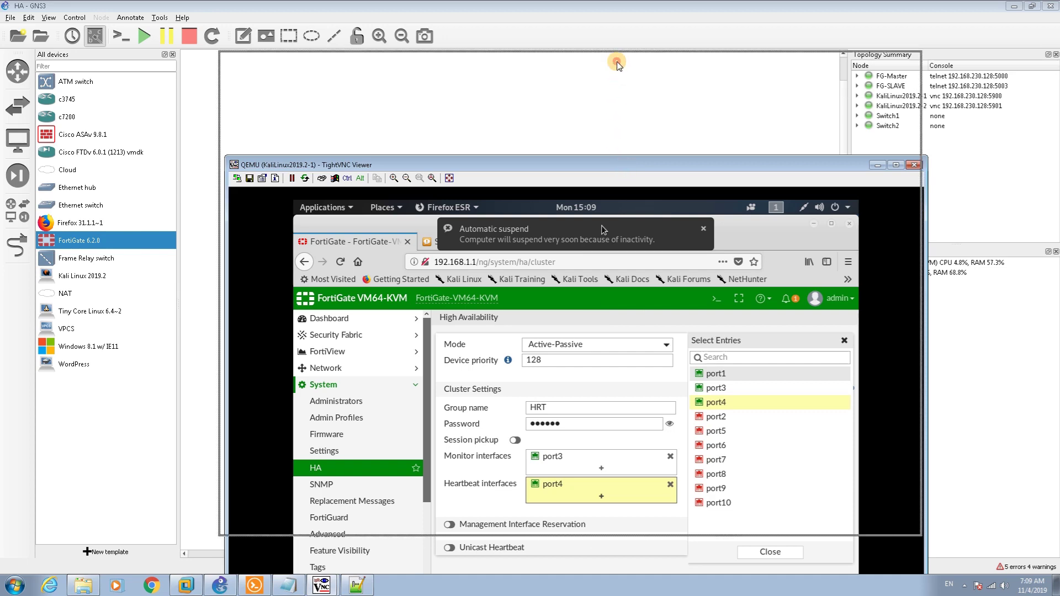
left_click_drag(626, 173, 620, 67)
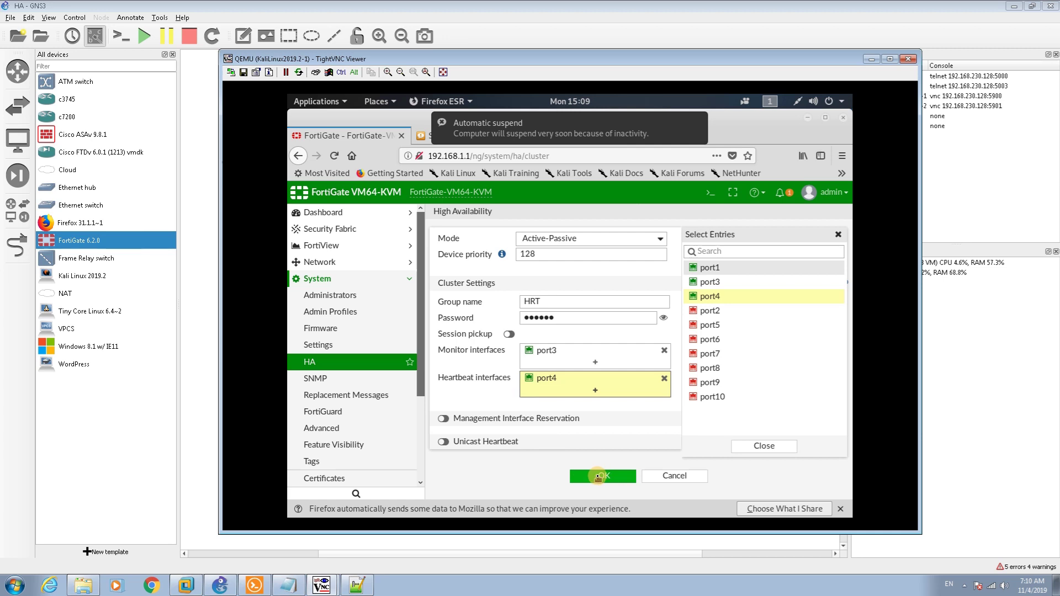
left_click(598, 476)
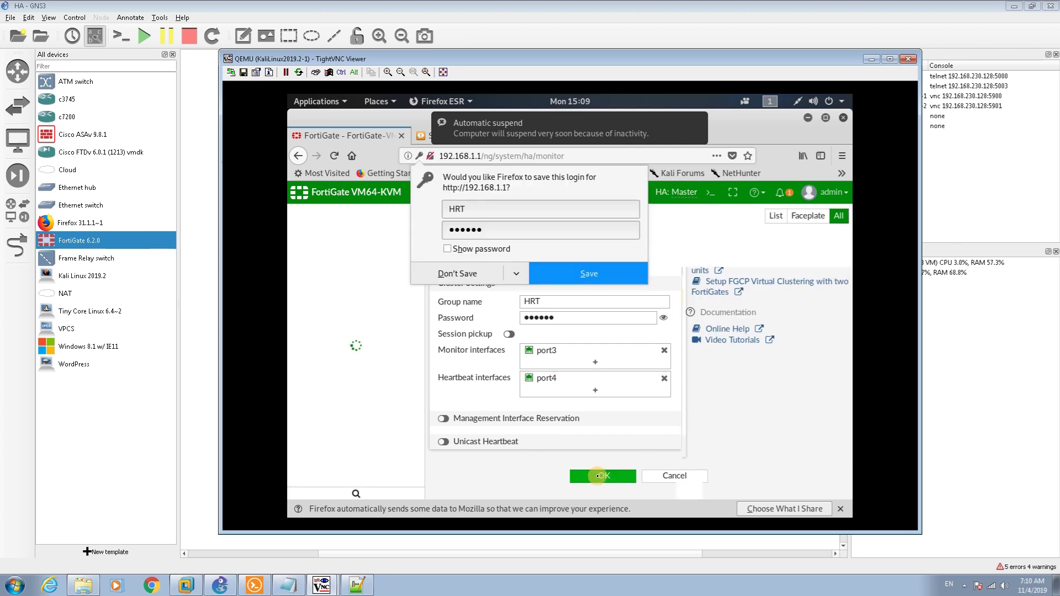
Bring the KaliLinux2019.2-2 viewer forward and wake its lock screen
left_click(335, 584)
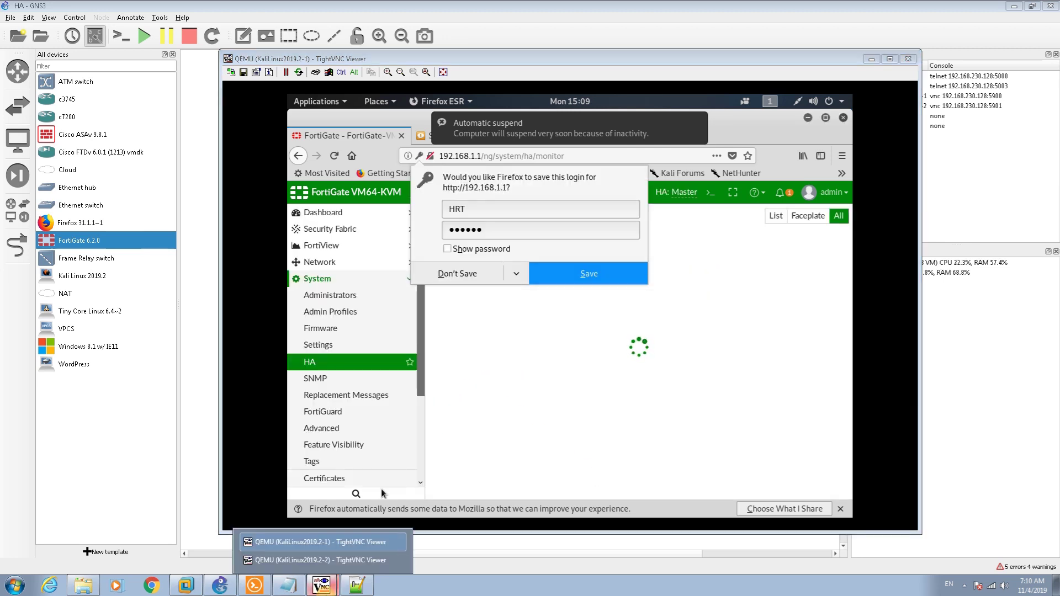
left_click(320, 566)
left_click(630, 275)
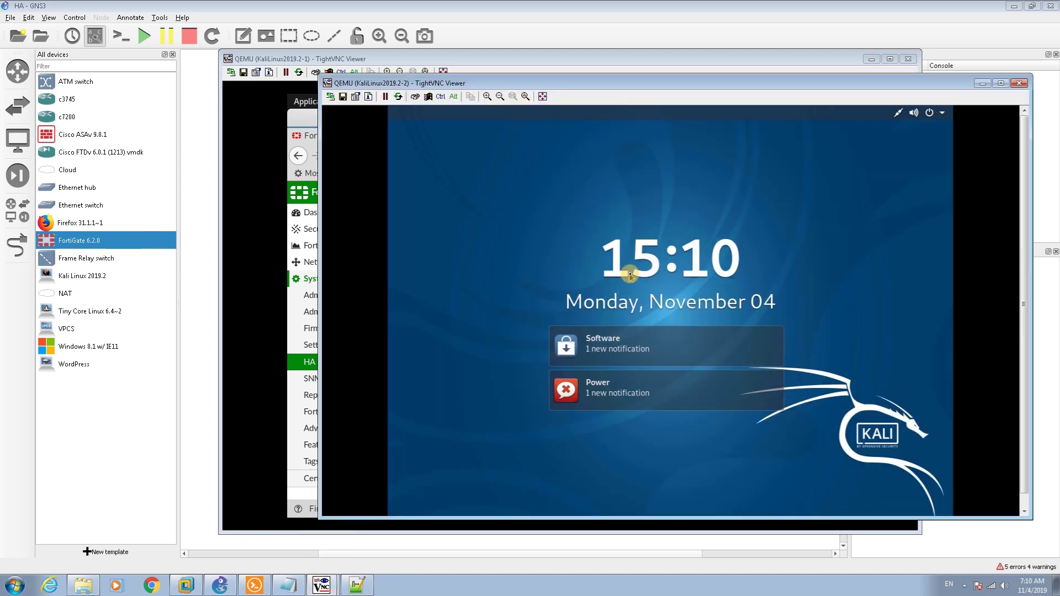
Unlock the second Kali desktop and load 192.168.1.1 in Firefox
type("toor")
key("Return")
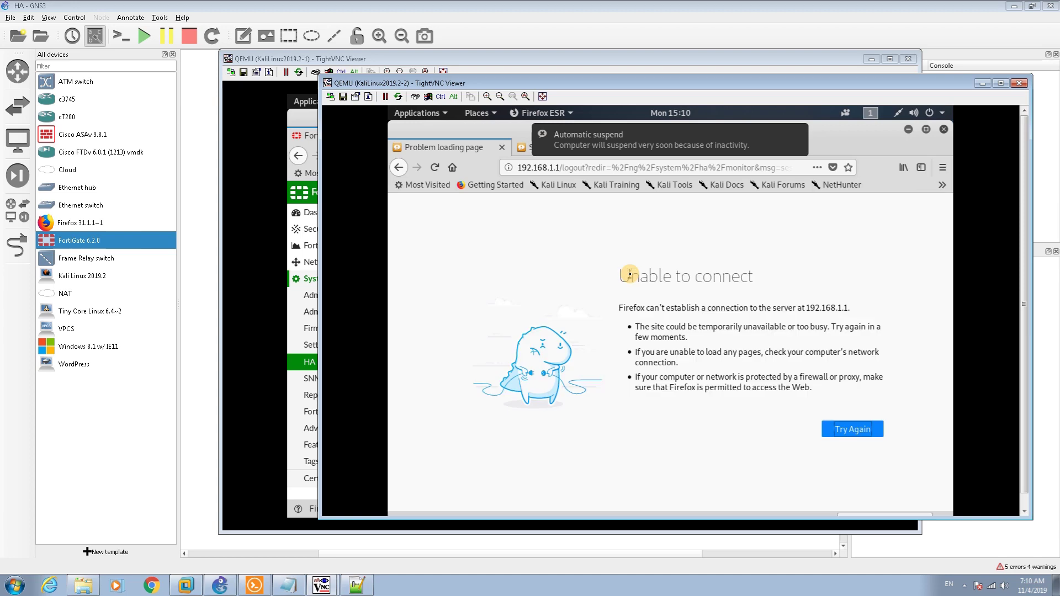
left_click(593, 168)
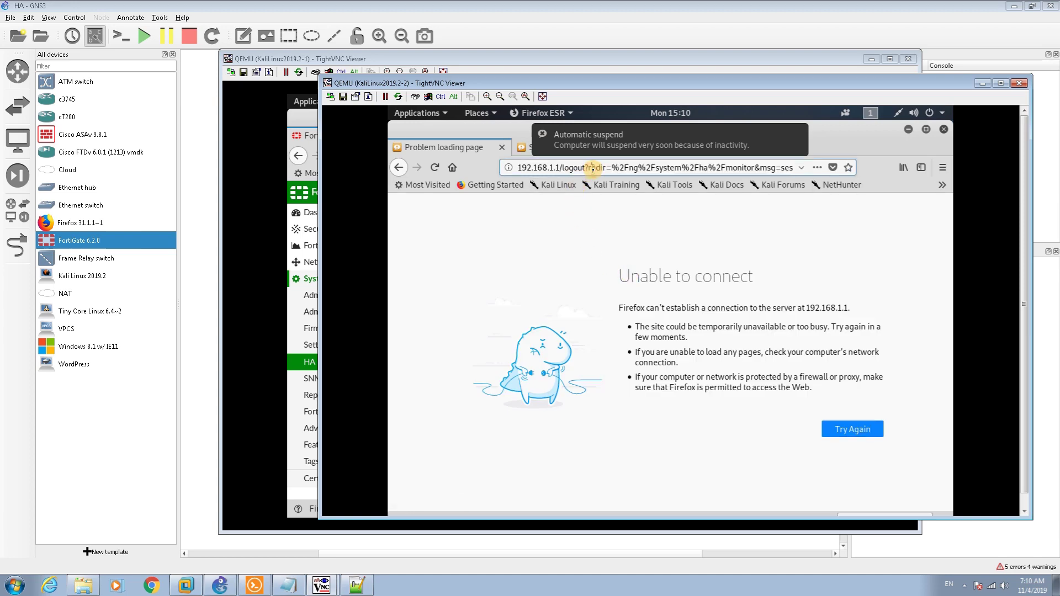
key("ctrl+a")
type("192.168.1.1")
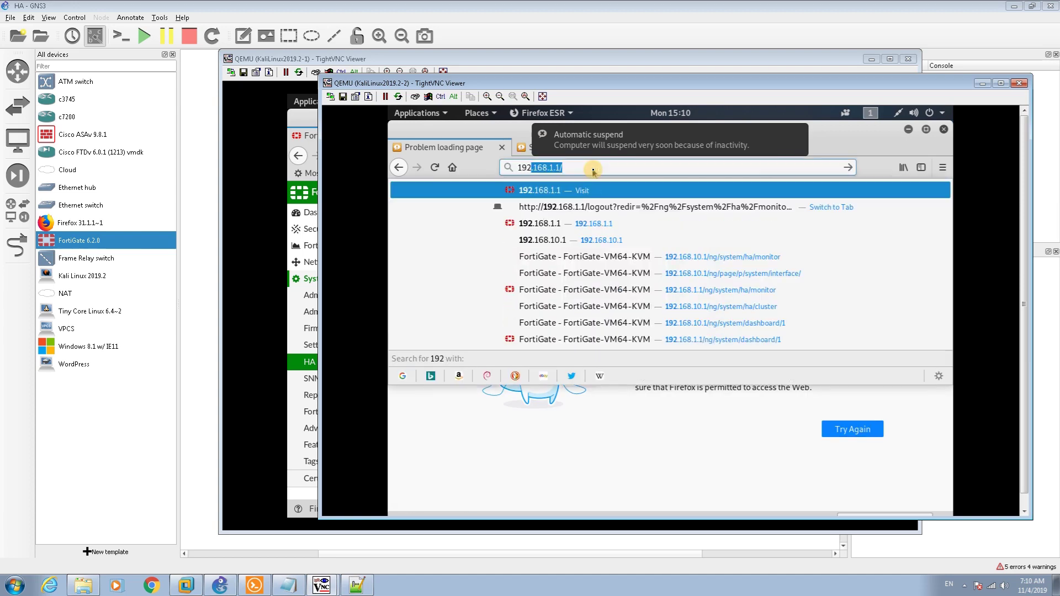
key("Return")
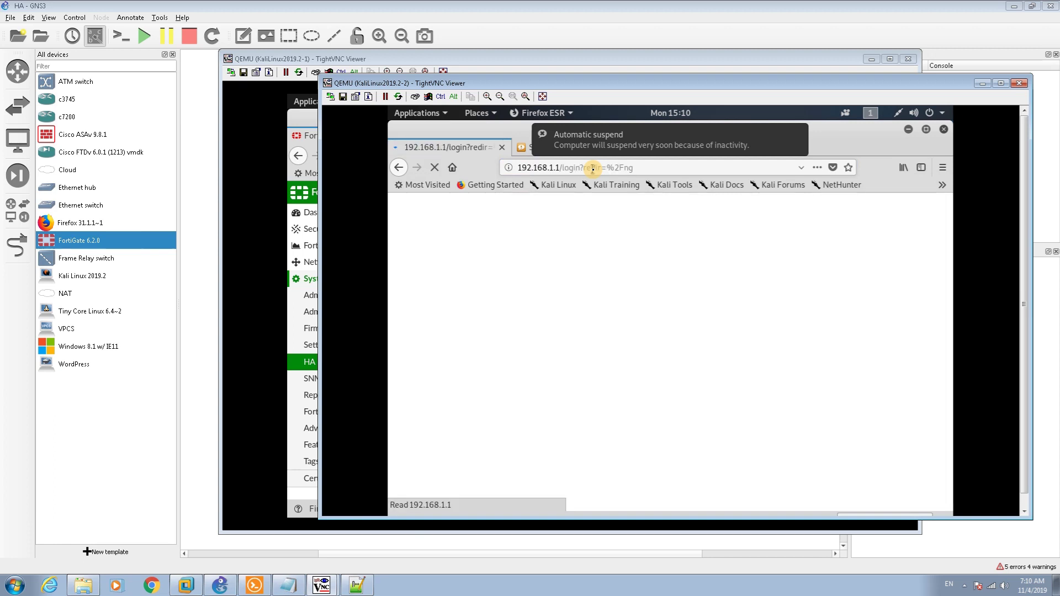
Log in to the FortiGate as admin and postpone the password change
type("admin")
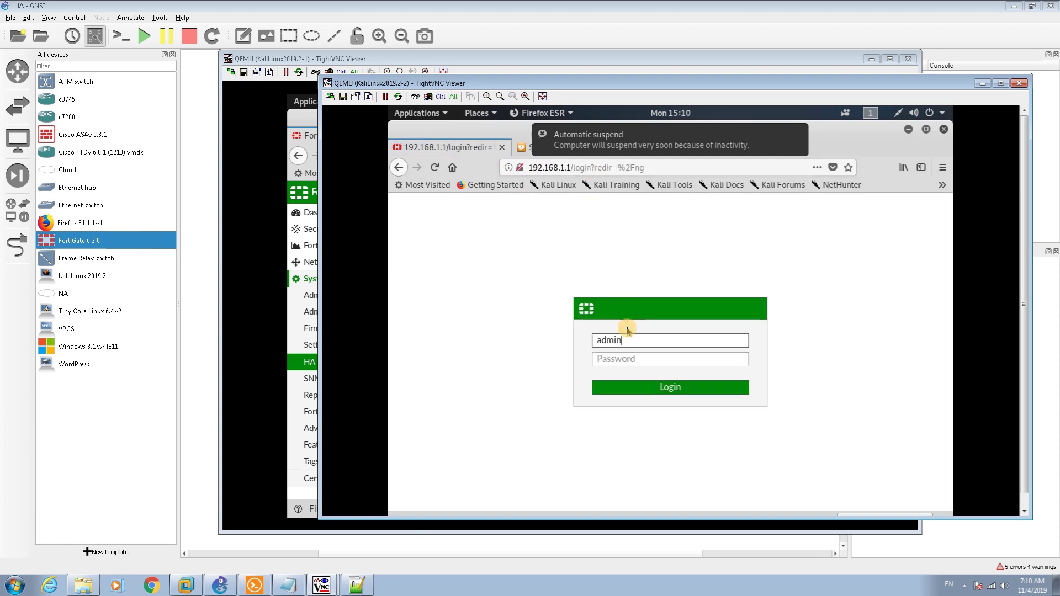
key("Return")
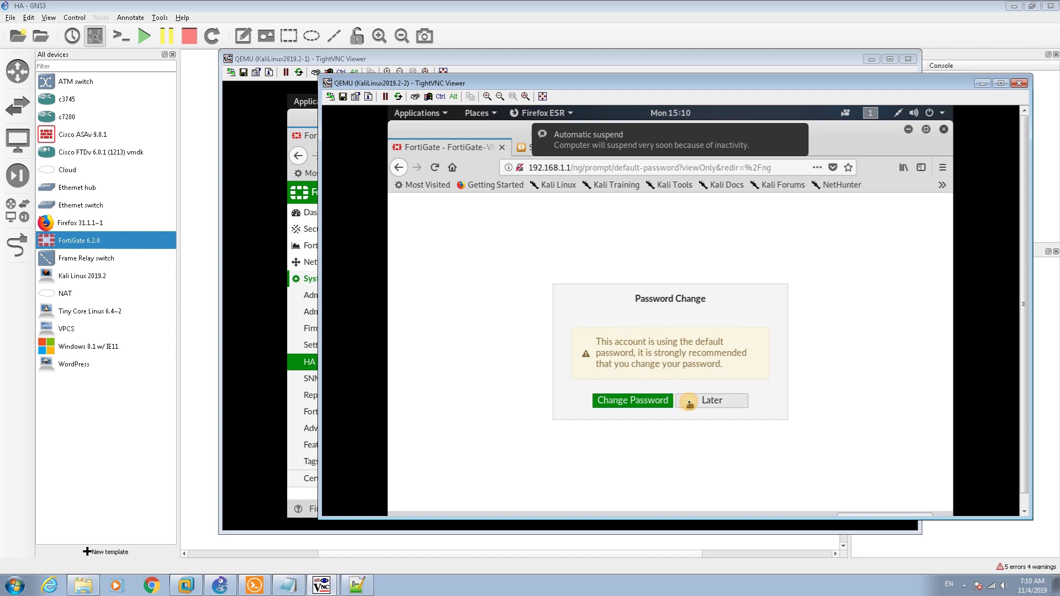
left_click(689, 403)
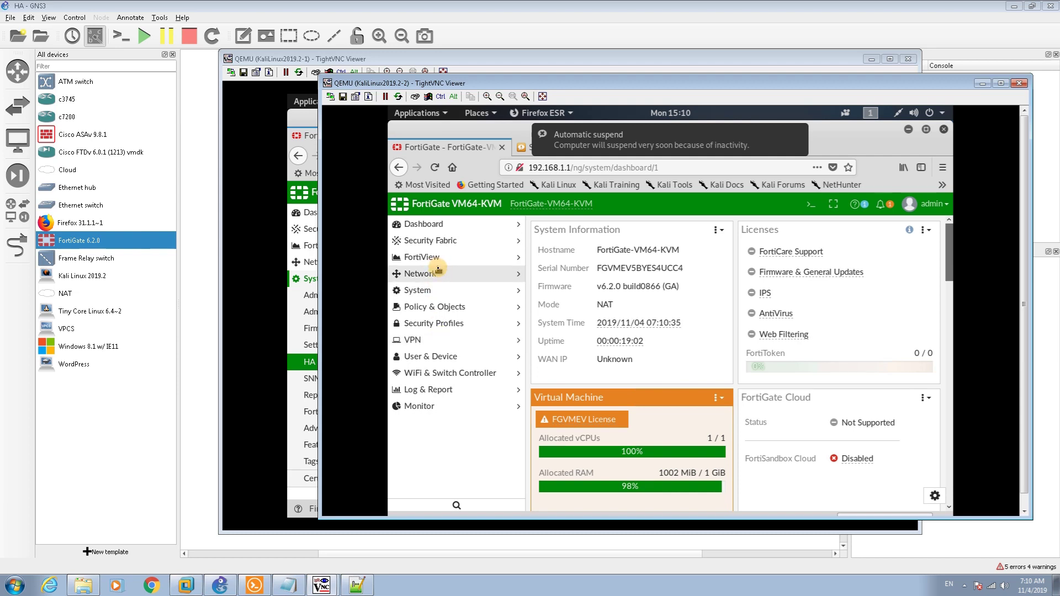
left_click(452, 294)
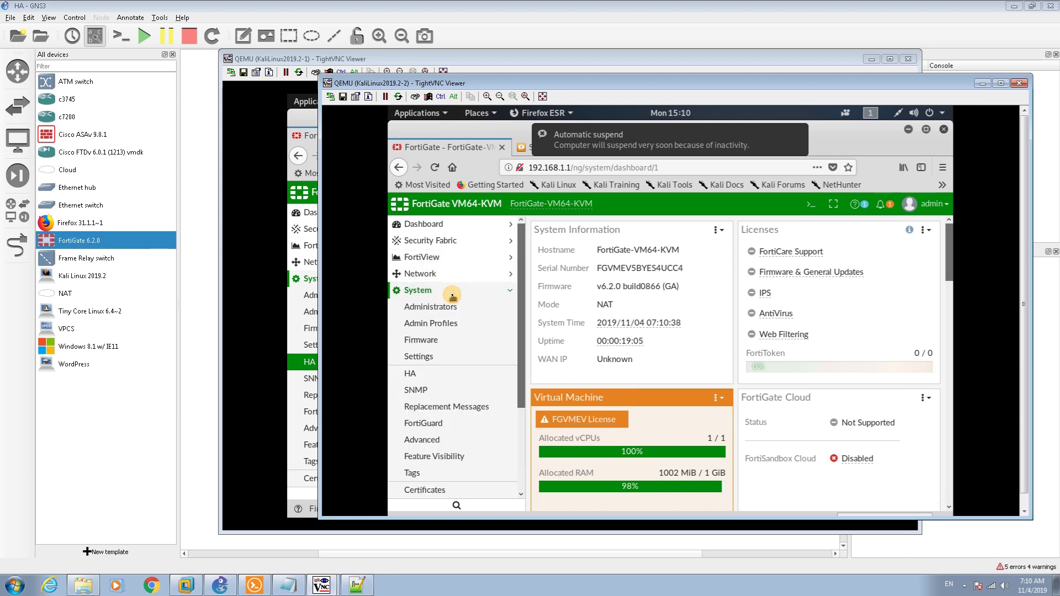
Set HA to Active-Passive with priority 50, group HRT and the cluster password
left_click(423, 375)
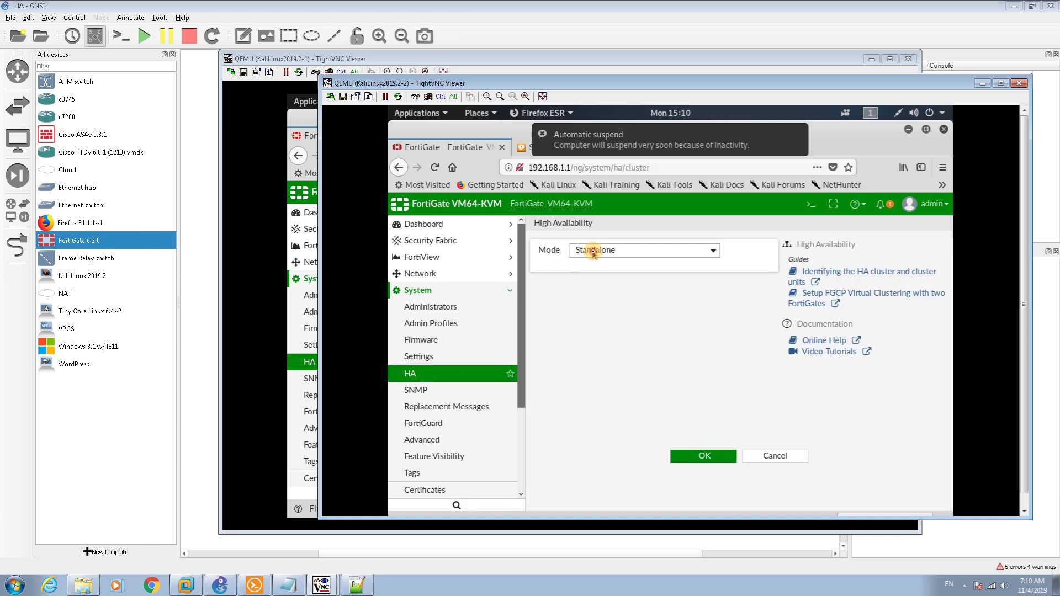
left_click(589, 251)
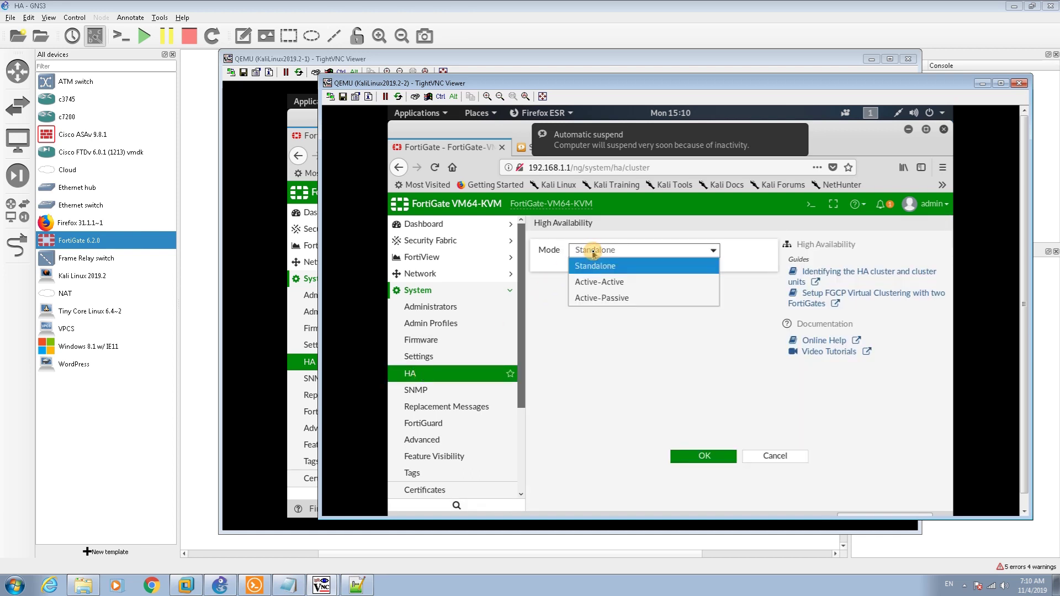
left_click(595, 296)
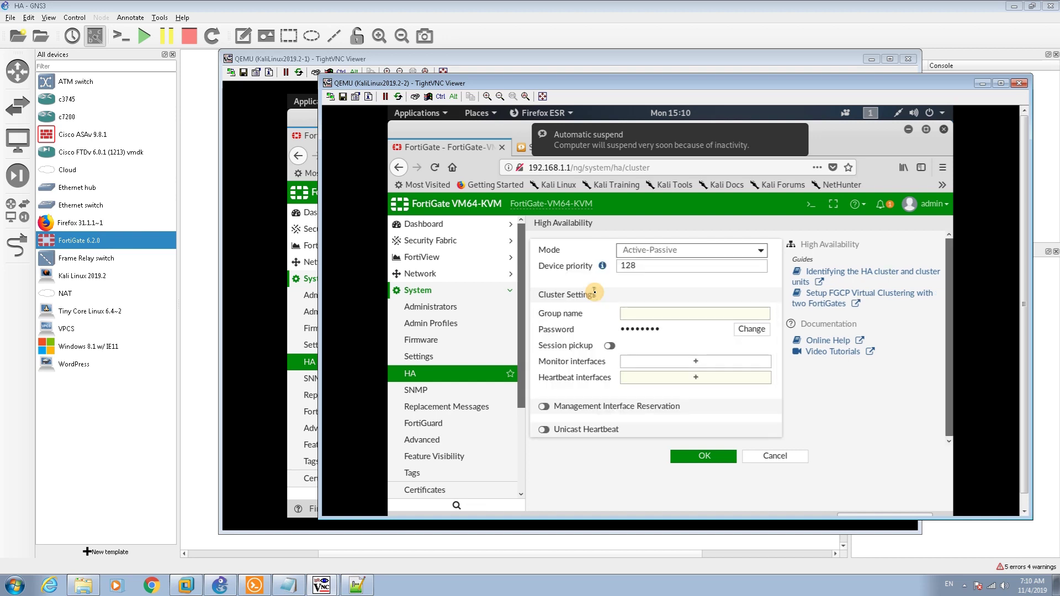
double_click(661, 265)
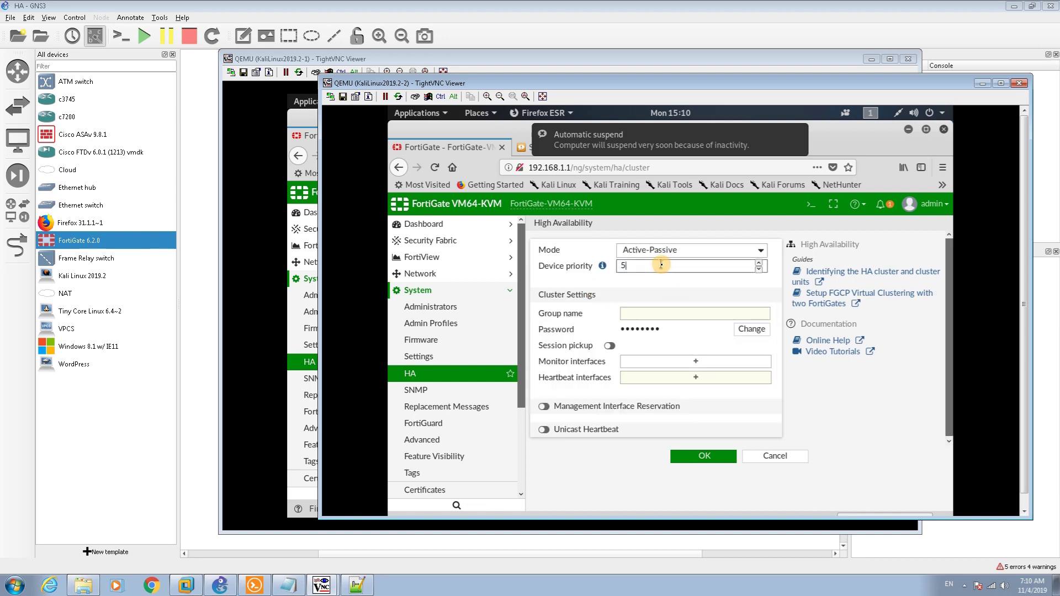
left_click(664, 316)
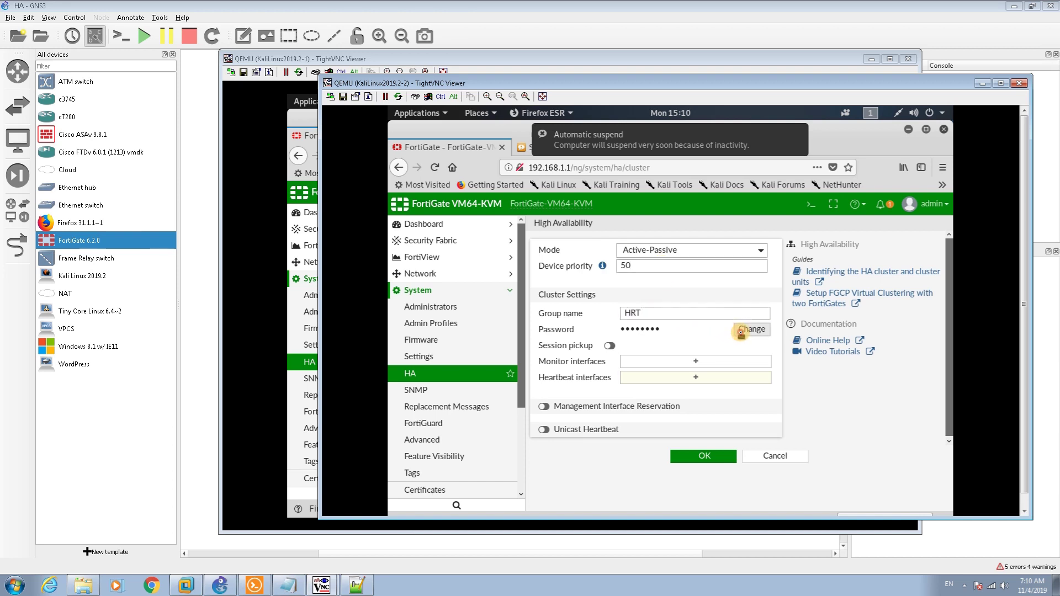
left_click(749, 329)
left_click(707, 330)
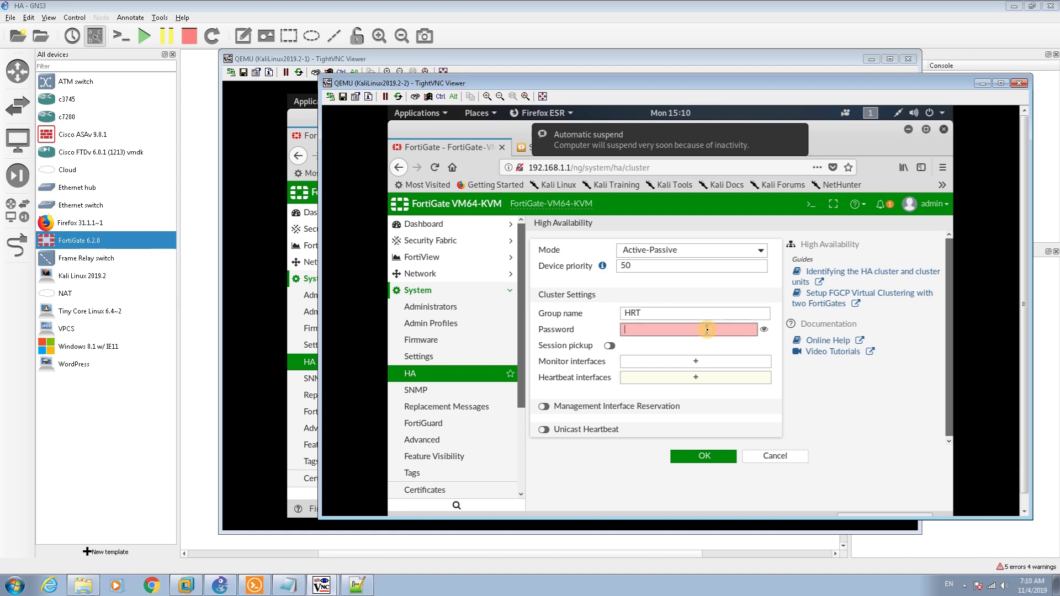
type("••")
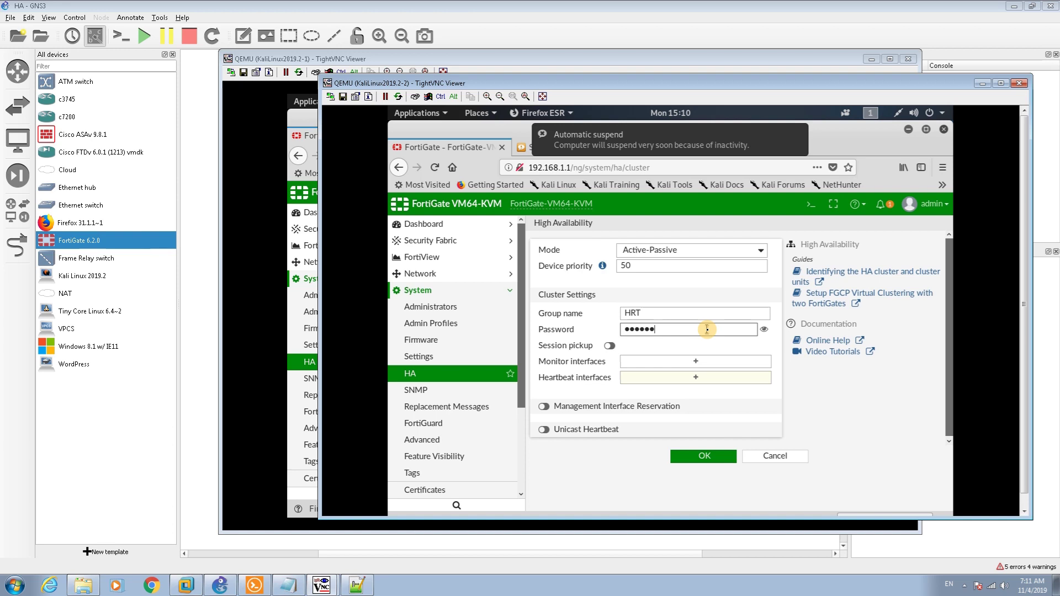
Monitor port3, make port4 the heartbeat interface, and apply the HA settings
left_click(678, 365)
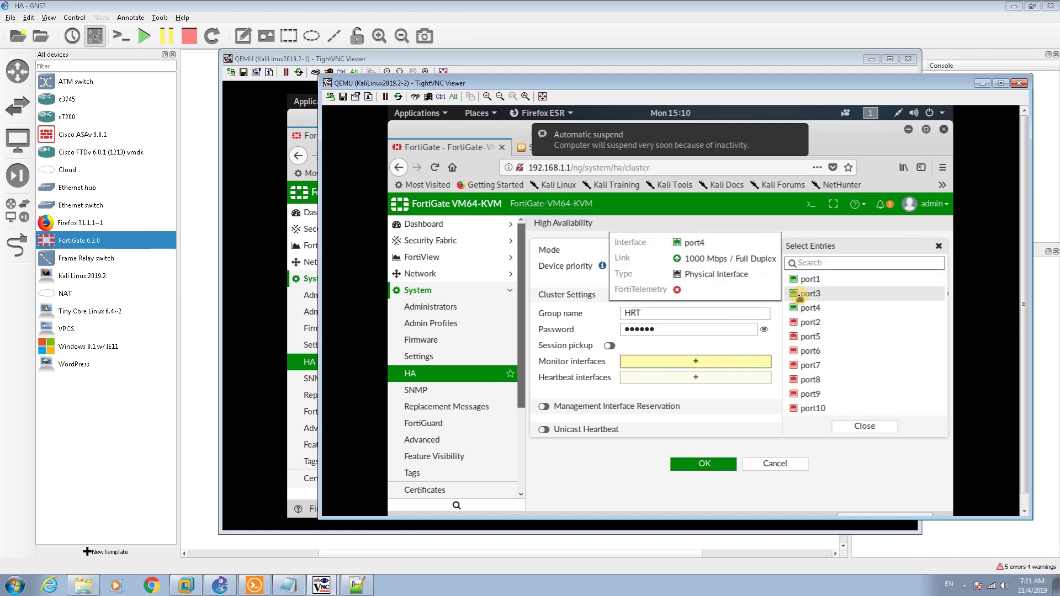
left_click(811, 293)
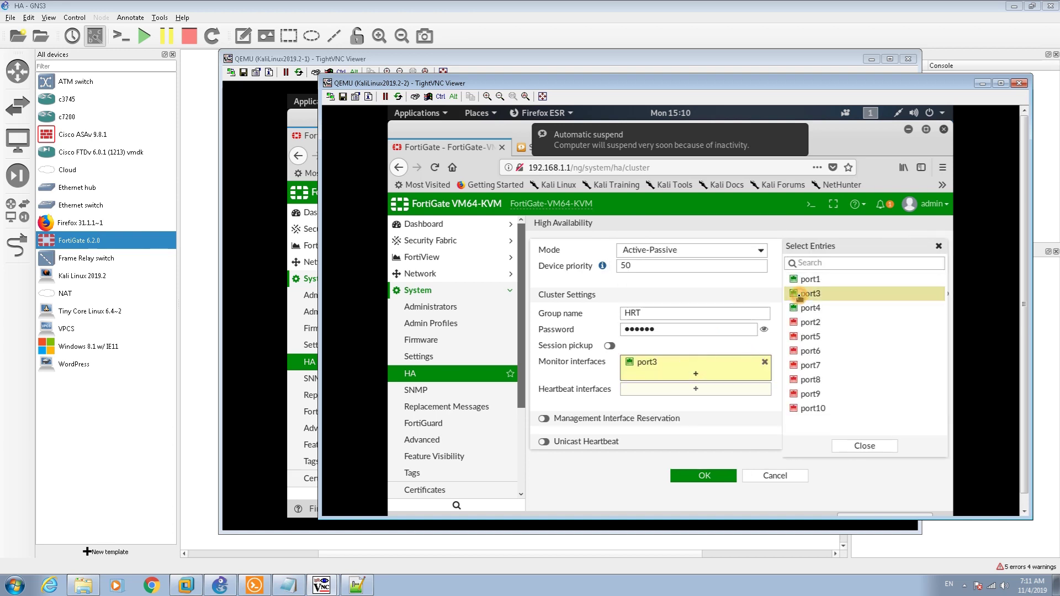
left_click(689, 390)
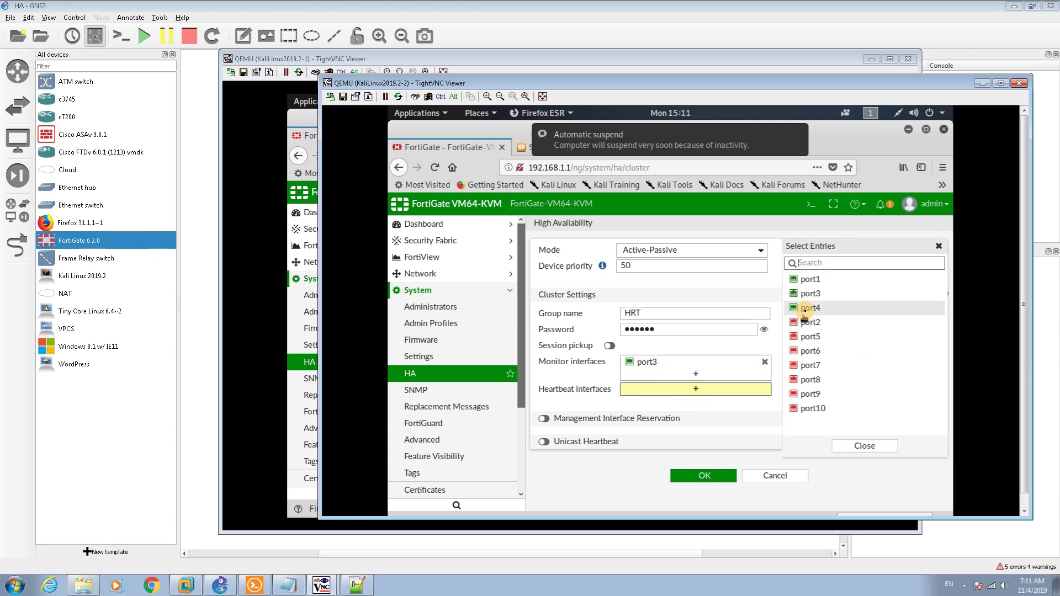
left_click(807, 309)
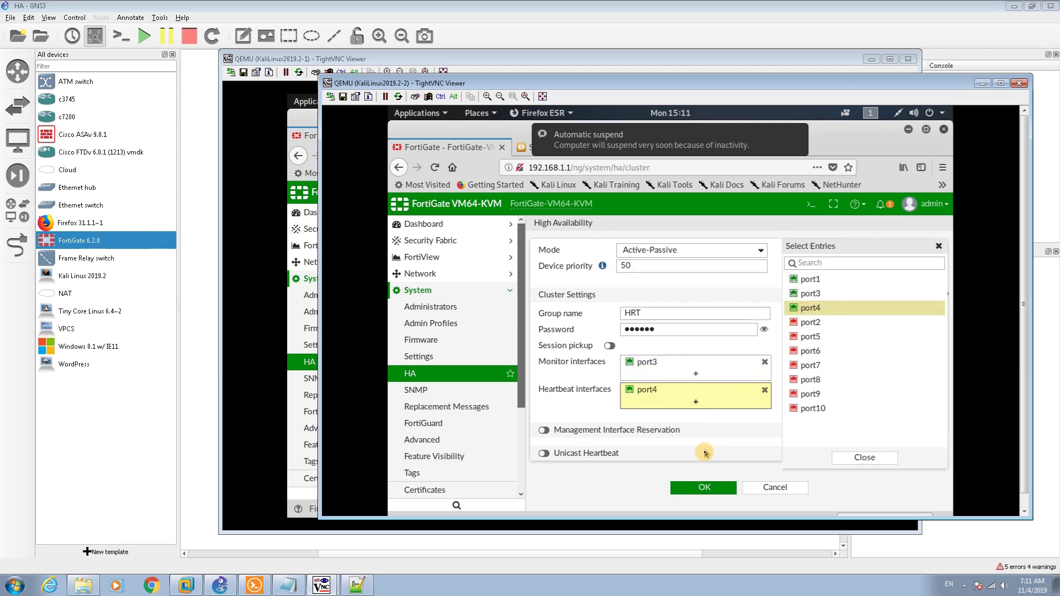
left_click(694, 485)
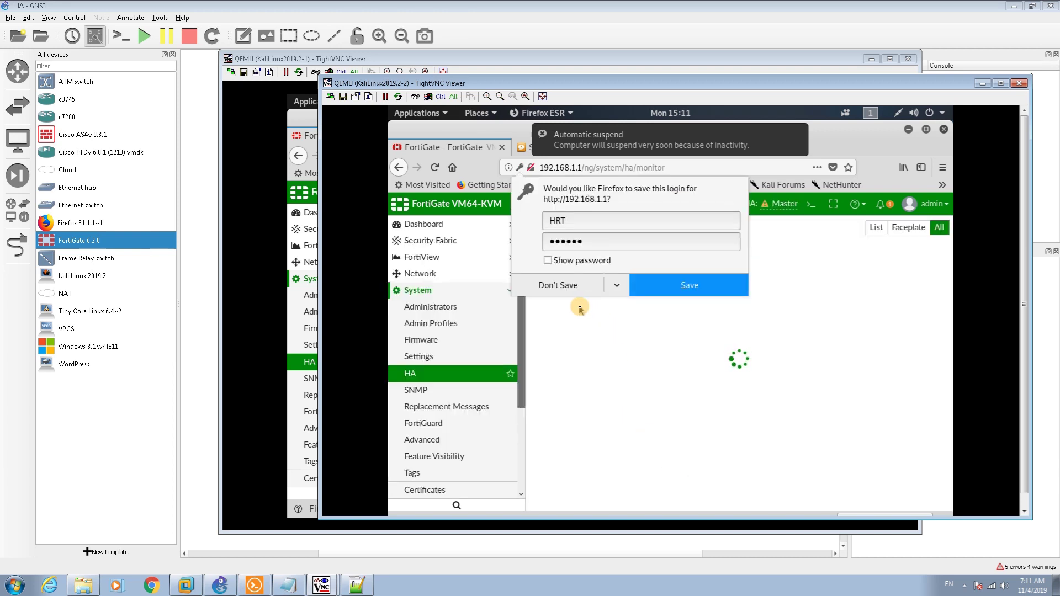
Decline both Firefox save-login prompts and reload the HA monitor on the first Kali client
left_click(566, 291)
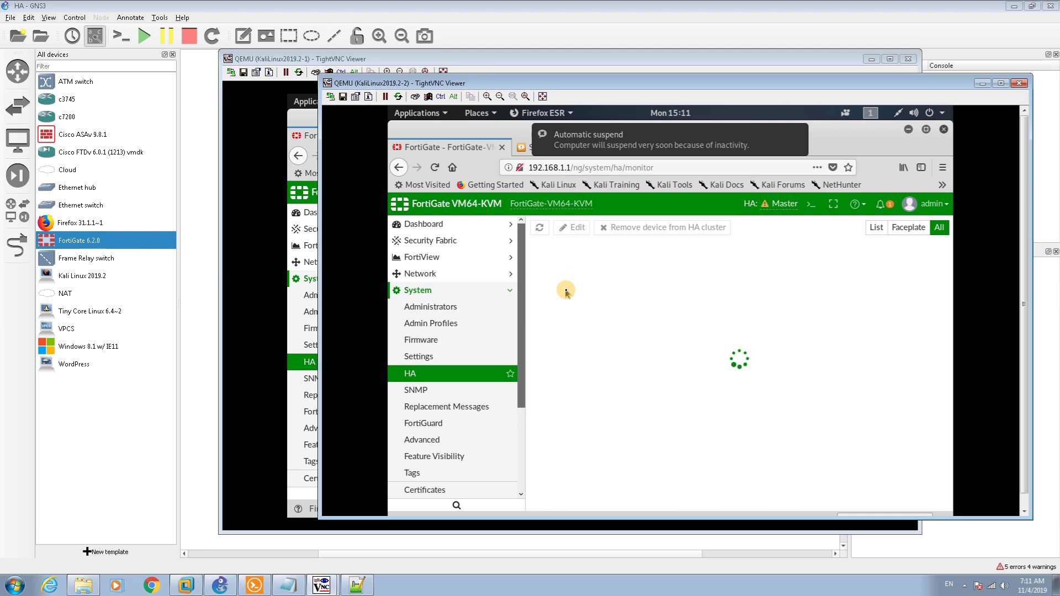
left_click(251, 123)
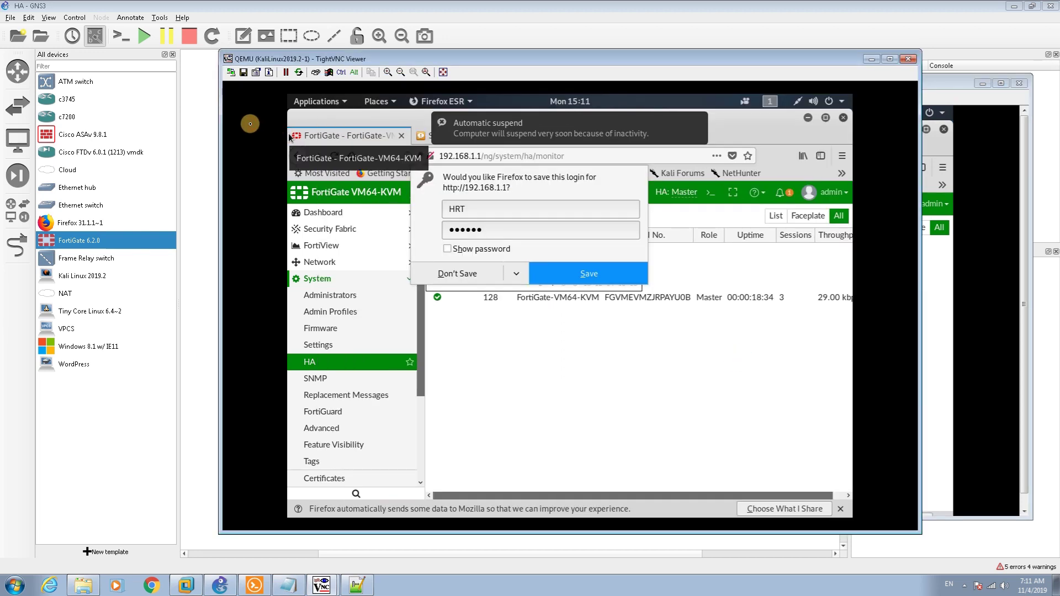
left_click(451, 272)
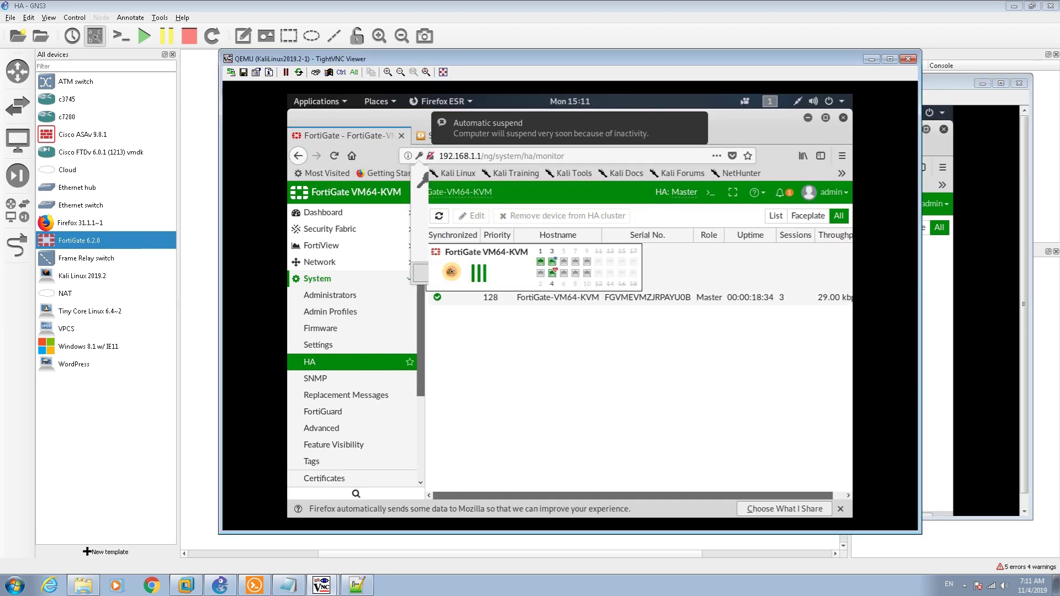
left_click(335, 157)
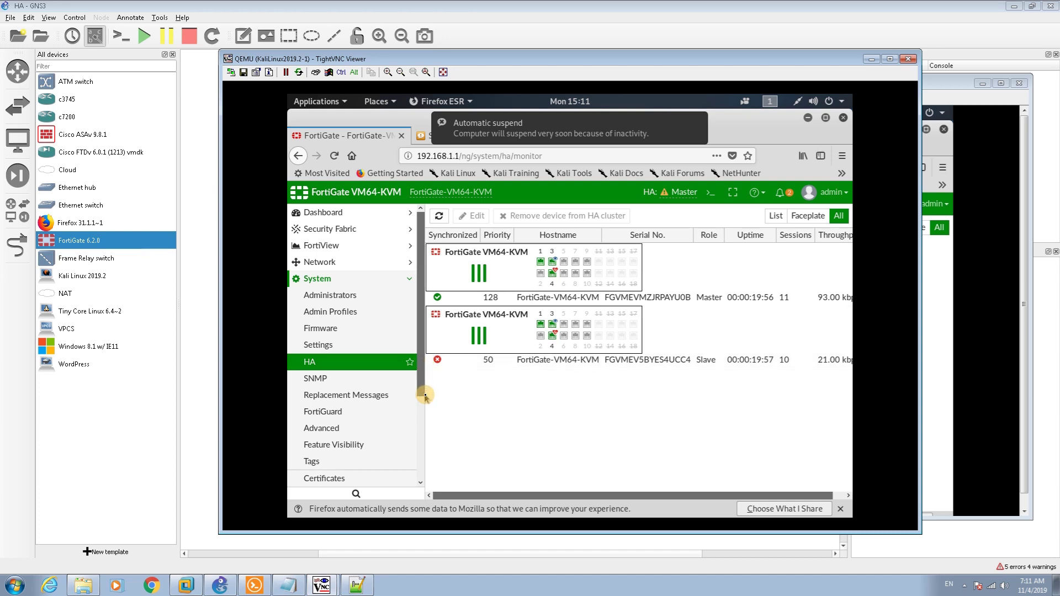
Review the HA Events log under Log & Report, then check the second client and return to the topology
left_click(419, 425)
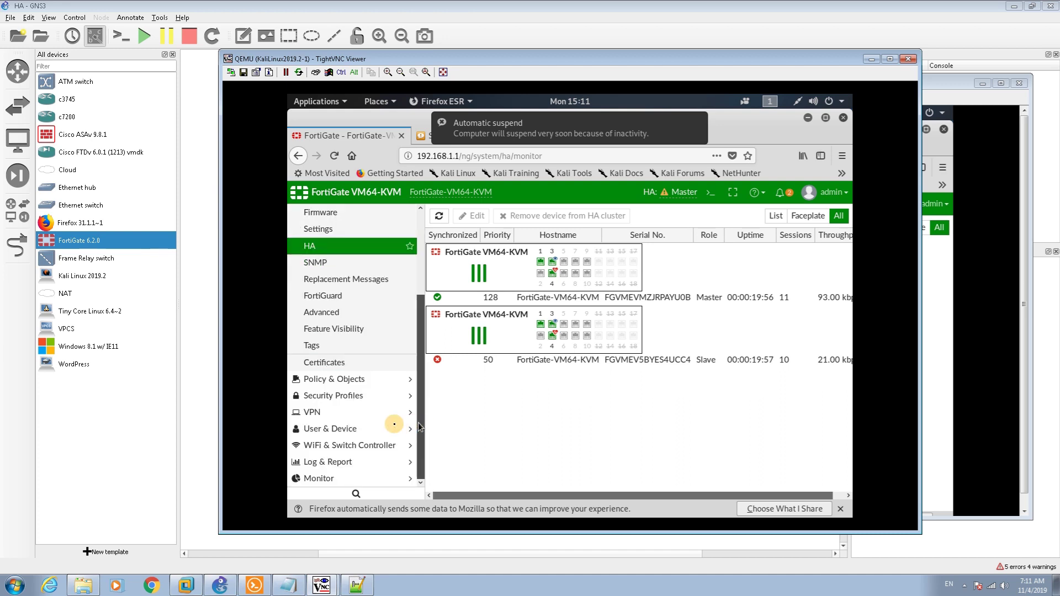
left_click(354, 461)
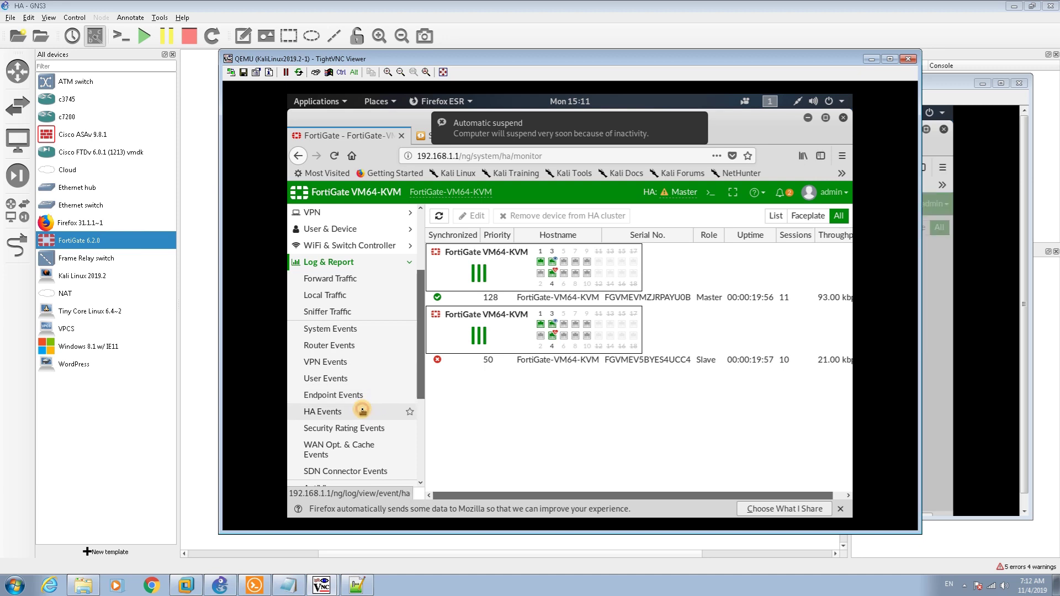
left_click(362, 411)
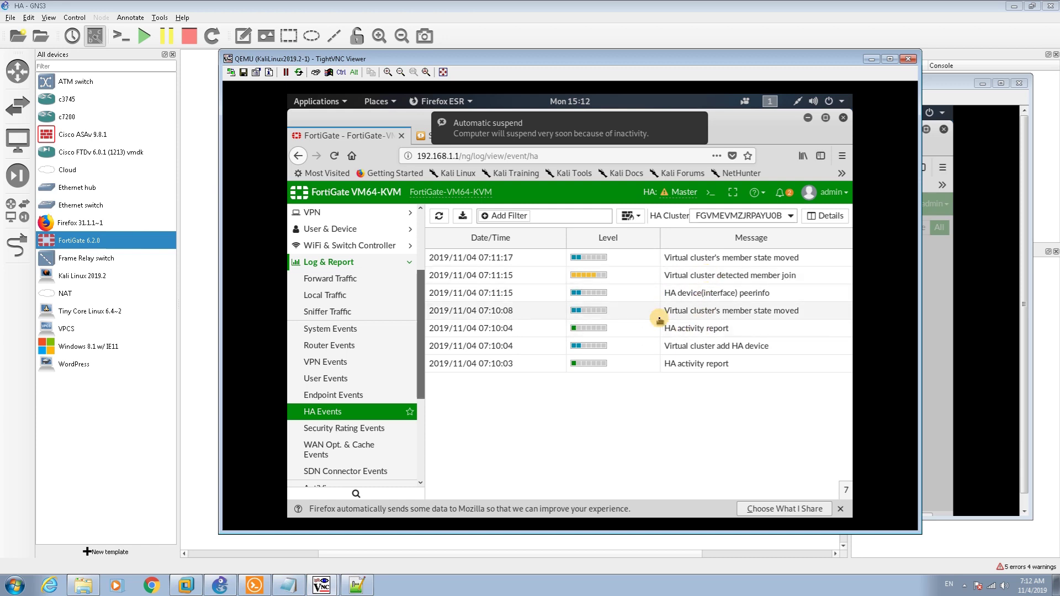
left_click(932, 291)
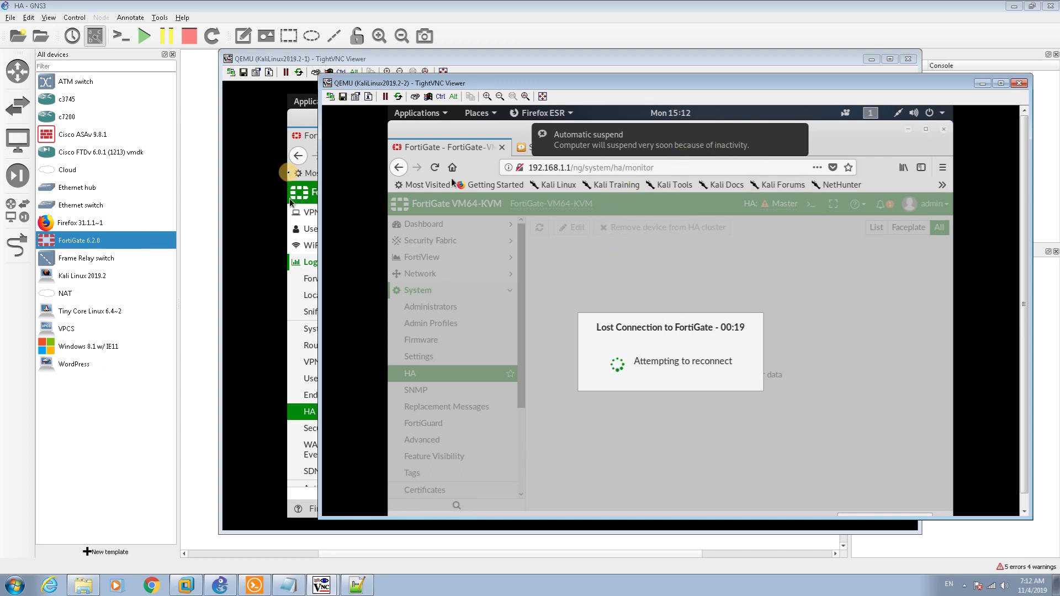
left_click(186, 296)
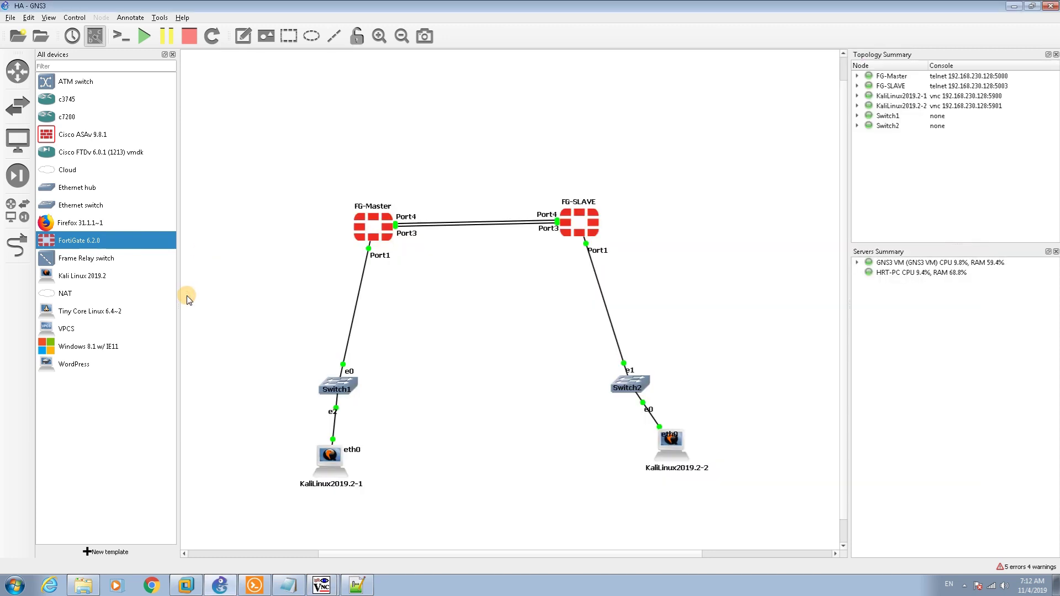
Connect FG-Master Port5 to Switch2 Ethernet2 and FG-SLAVE Port5 to Switch1 Ethernet5 with new links
left_click(18, 243)
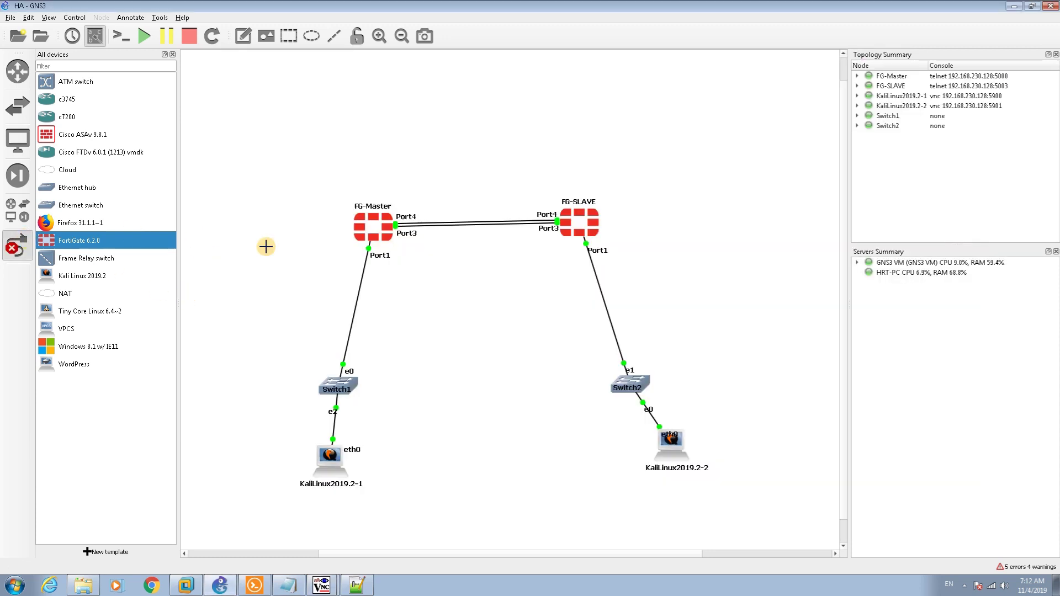
left_click(386, 238)
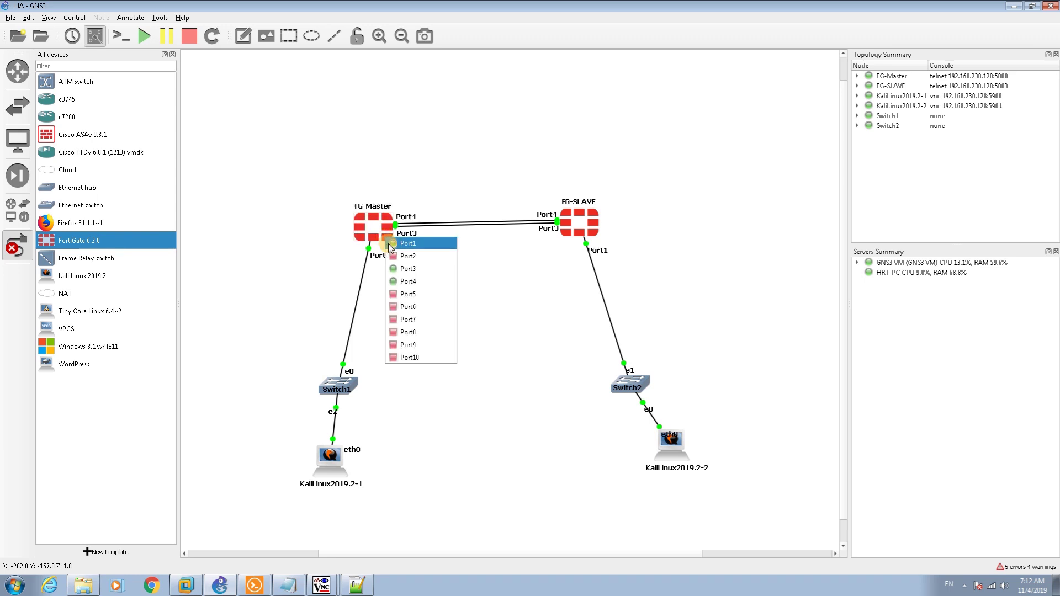
left_click(412, 294)
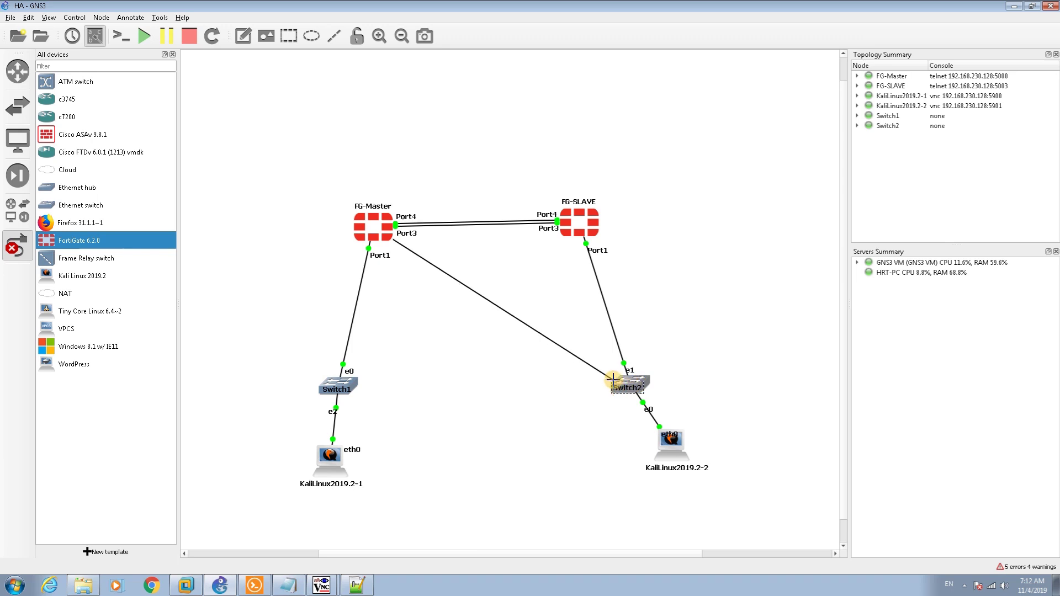
left_click(623, 380)
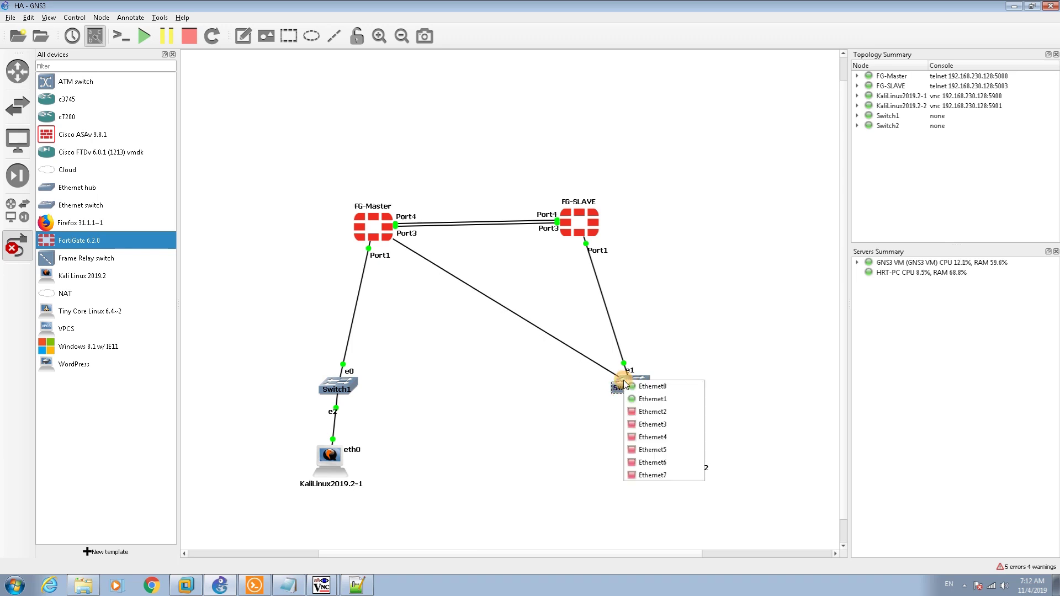
left_click(641, 413)
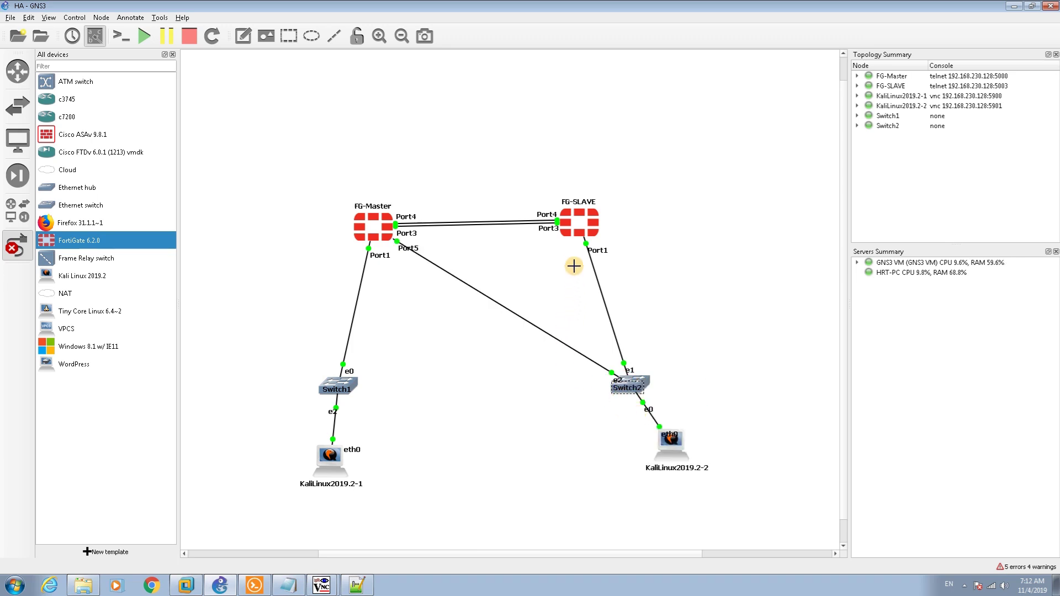
left_click(565, 234)
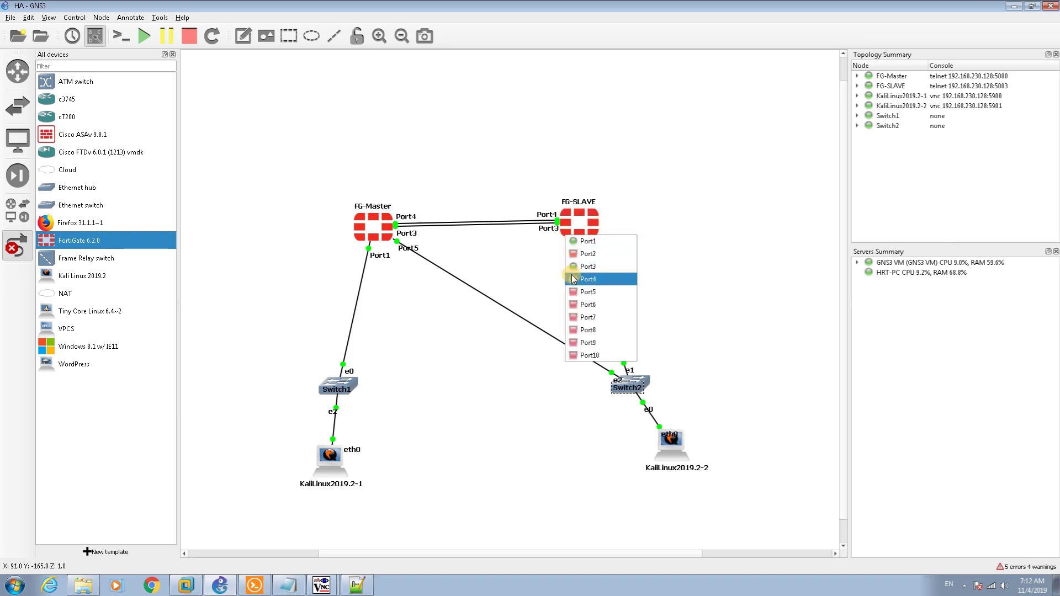
left_click(573, 291)
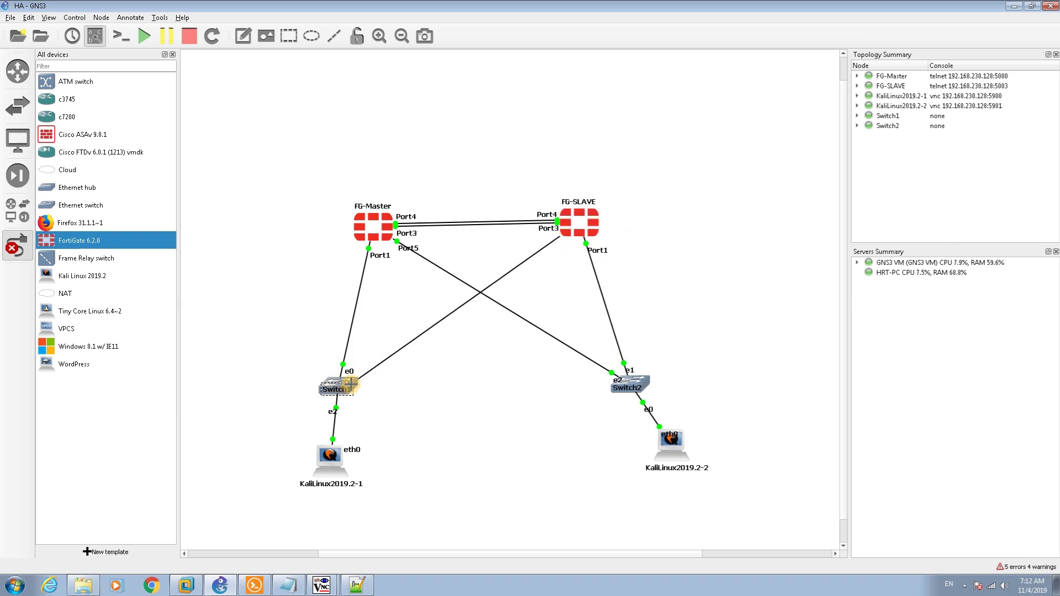
left_click(351, 383)
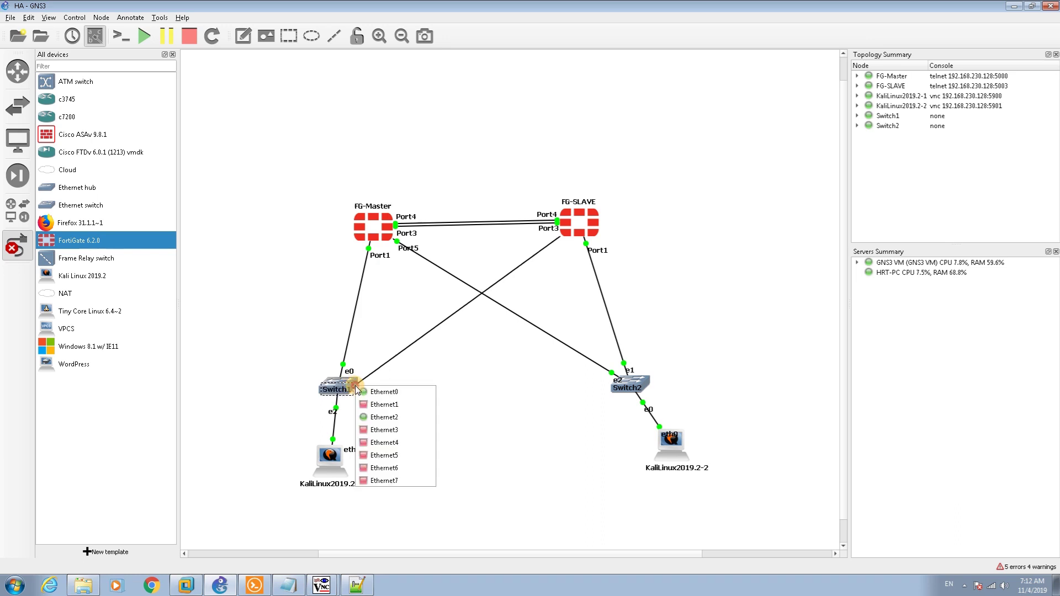
left_click(393, 452)
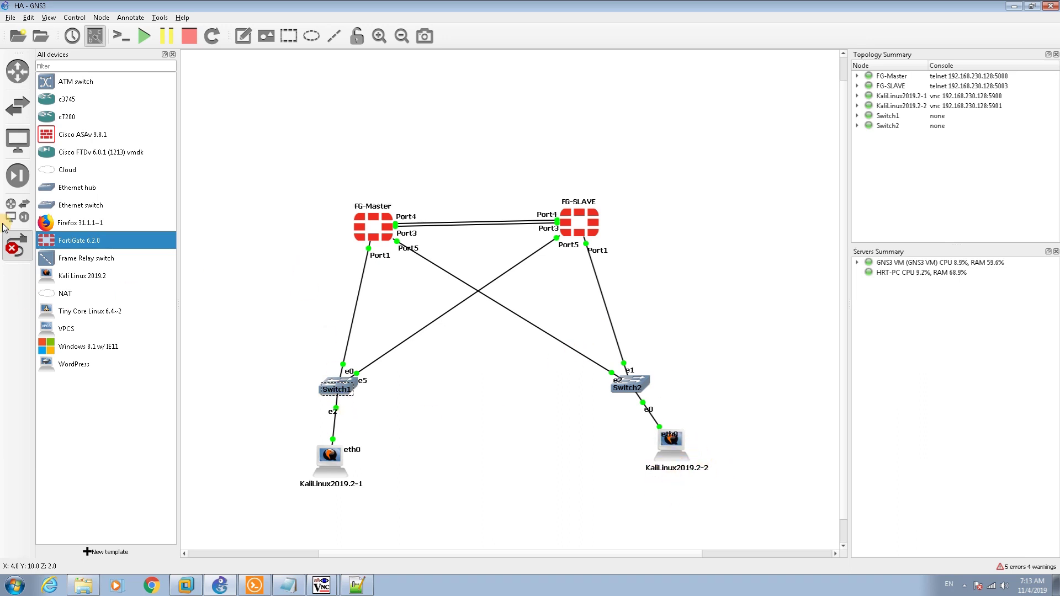
left_click(15, 246)
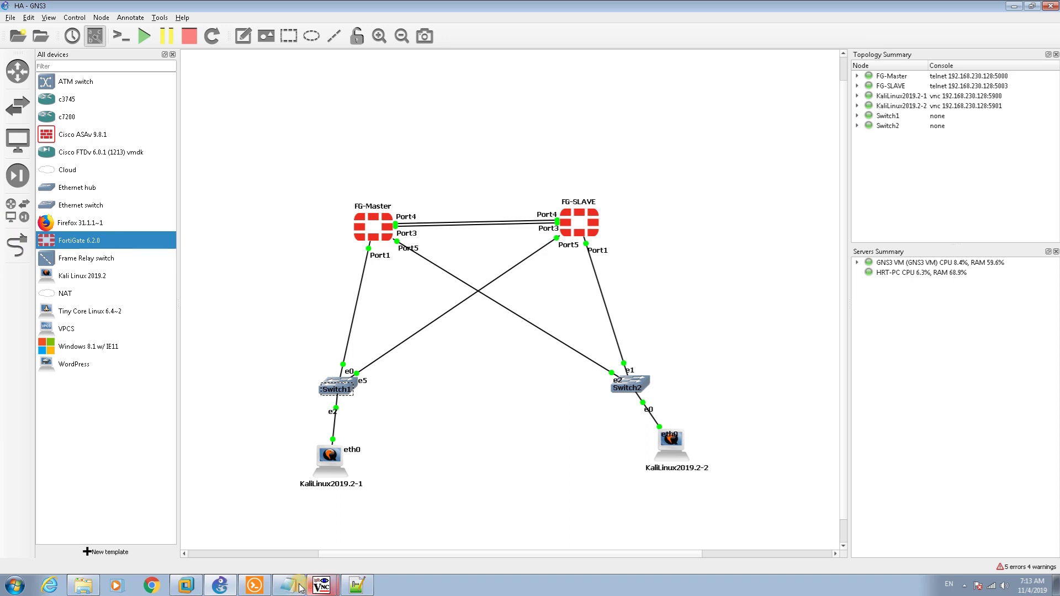
On the second Kali client, switch the wired connection off and back on
mouse_move(321, 585)
left_click(309, 558)
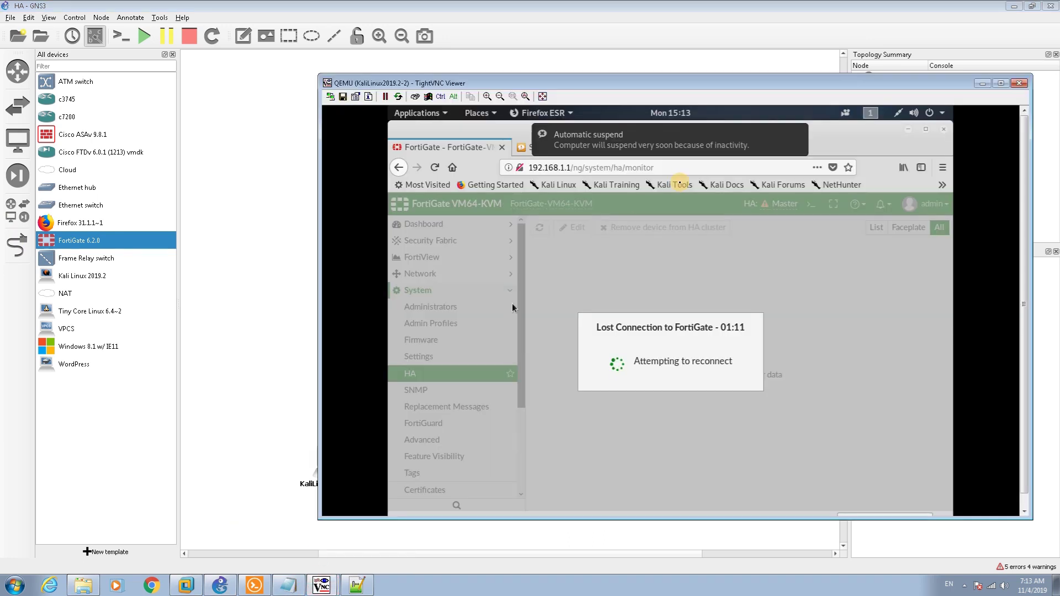
left_click(897, 116)
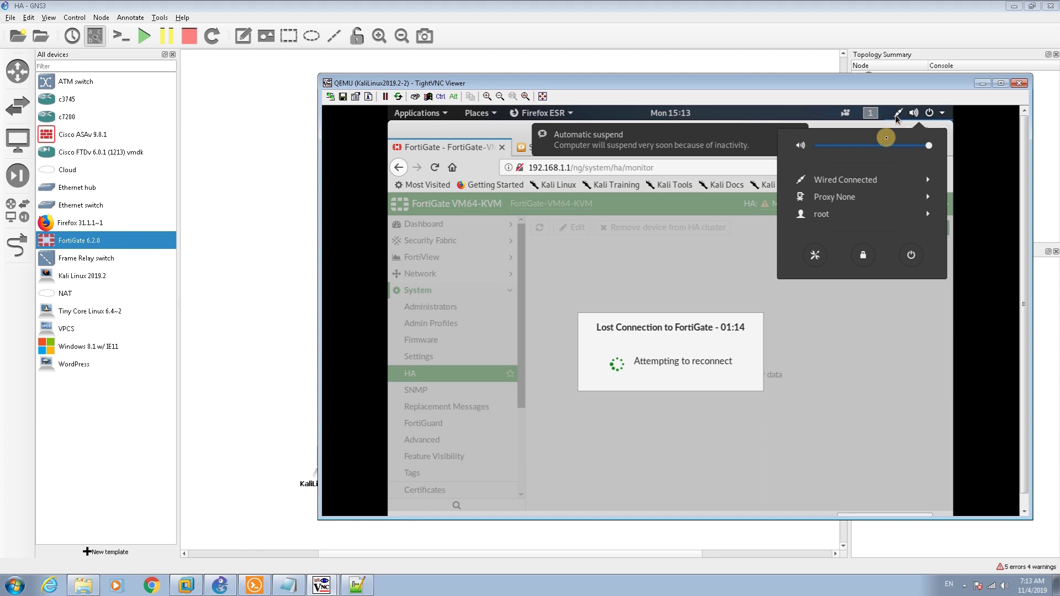
left_click(860, 180)
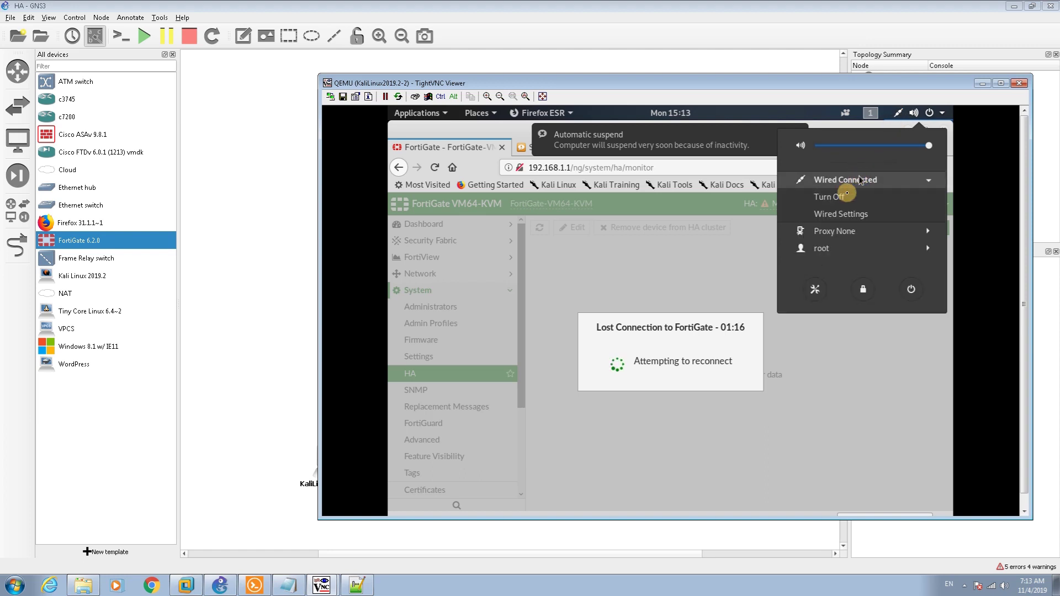
left_click(839, 199)
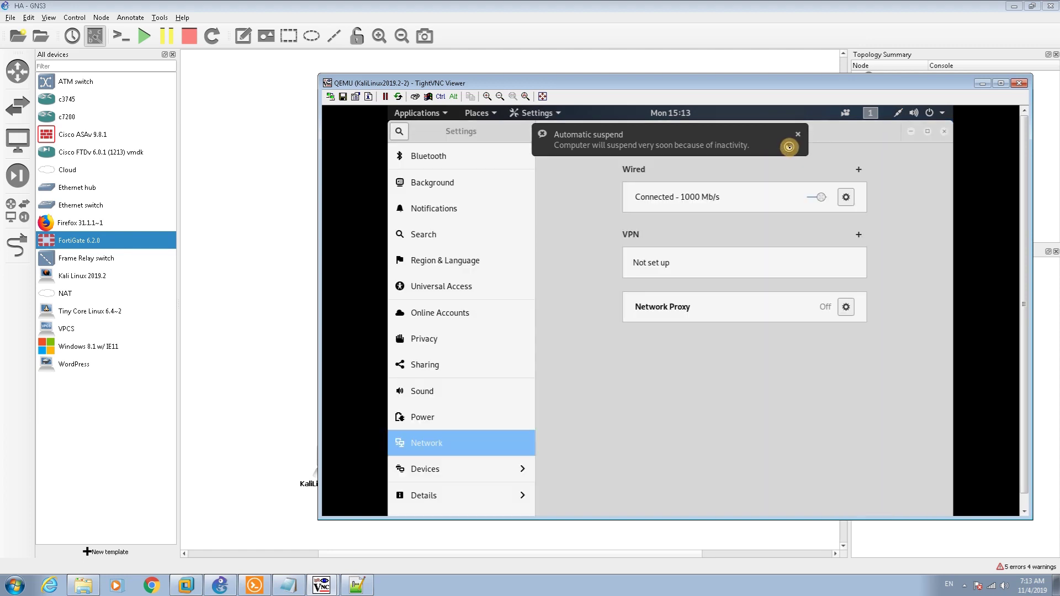
left_click(810, 197)
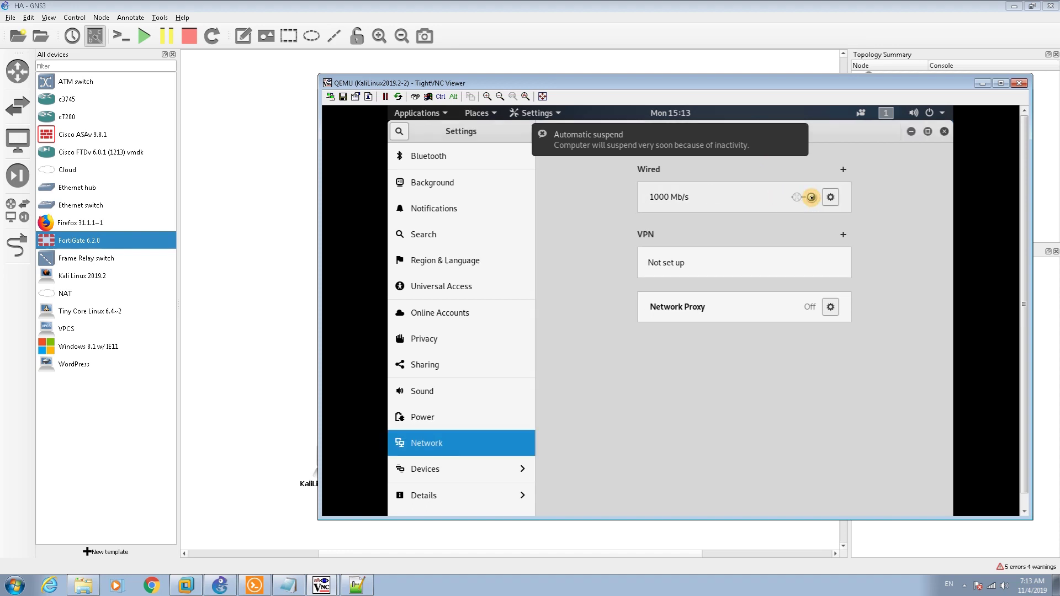
left_click(811, 198)
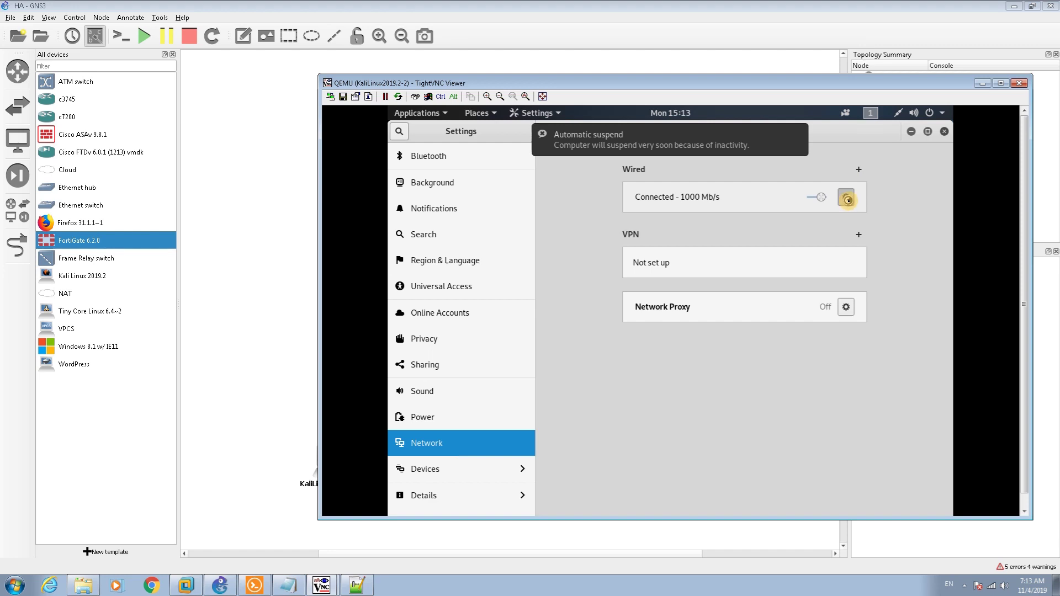
Check the wired connection details without changes, then return to the GNS3 topology
left_click(847, 200)
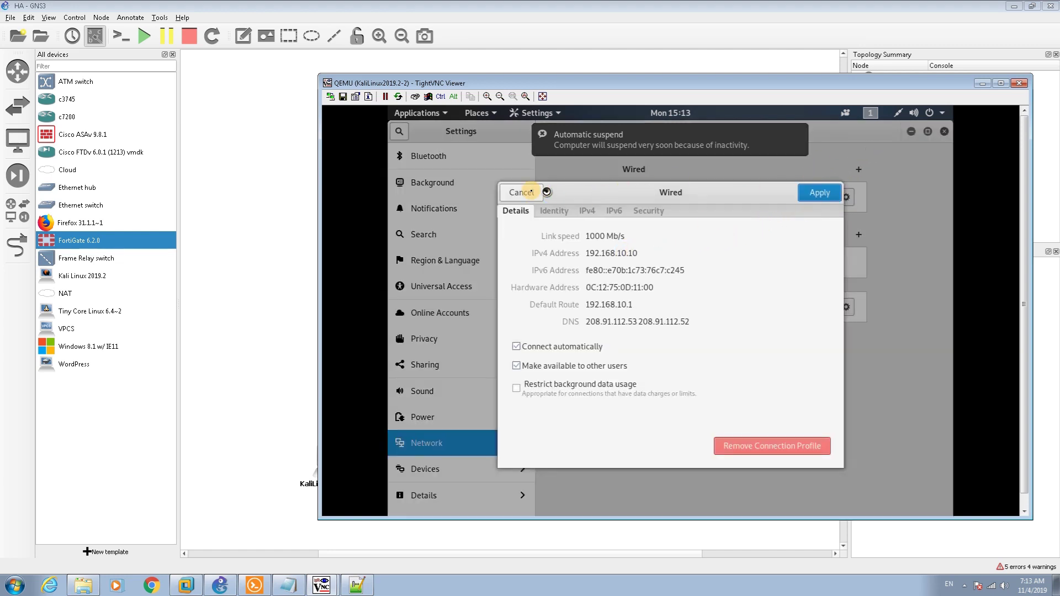
left_click(530, 191)
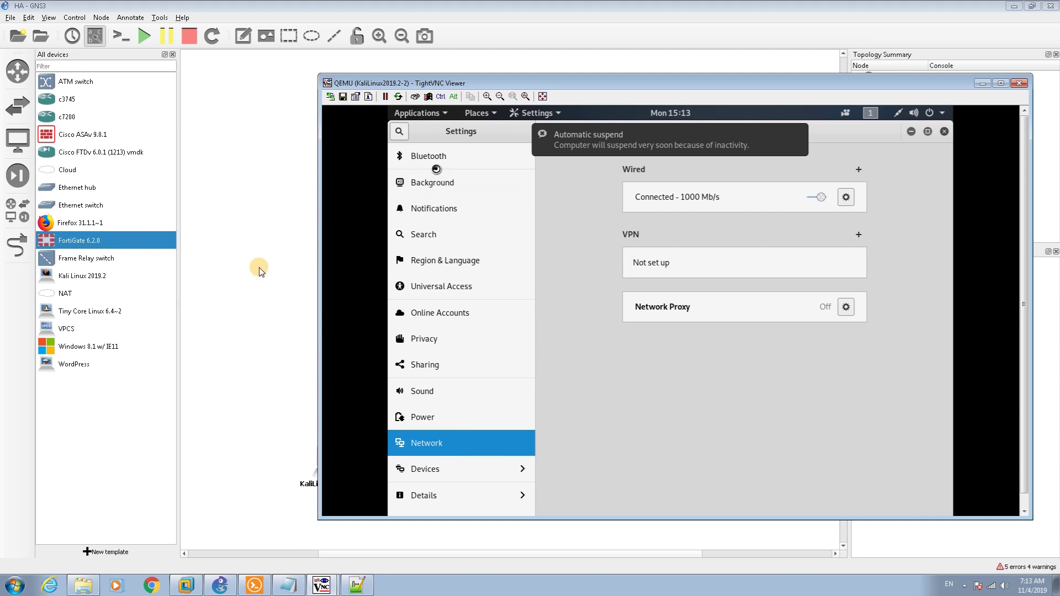
left_click(259, 269)
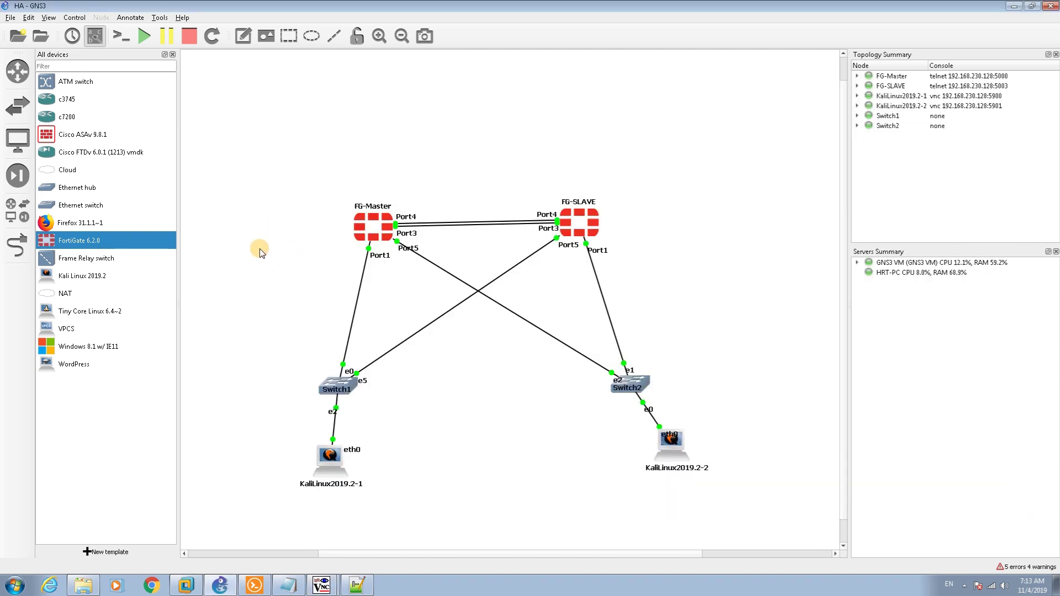
Stop the FG-Master VM and switch to the first Kali client's viewer showing the HA event log
mouse_move(365, 227)
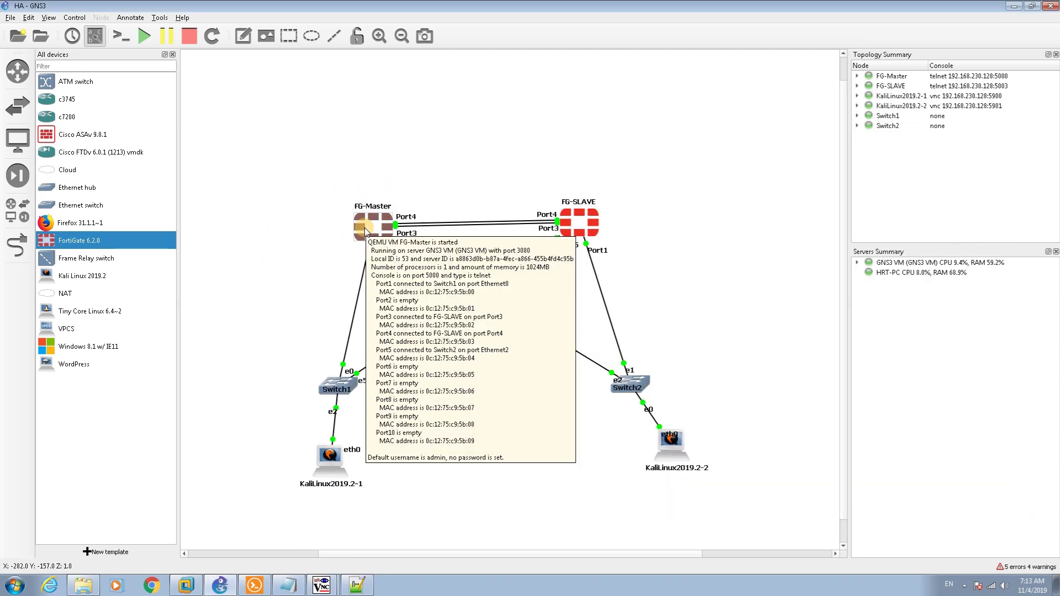
right_click(364, 227)
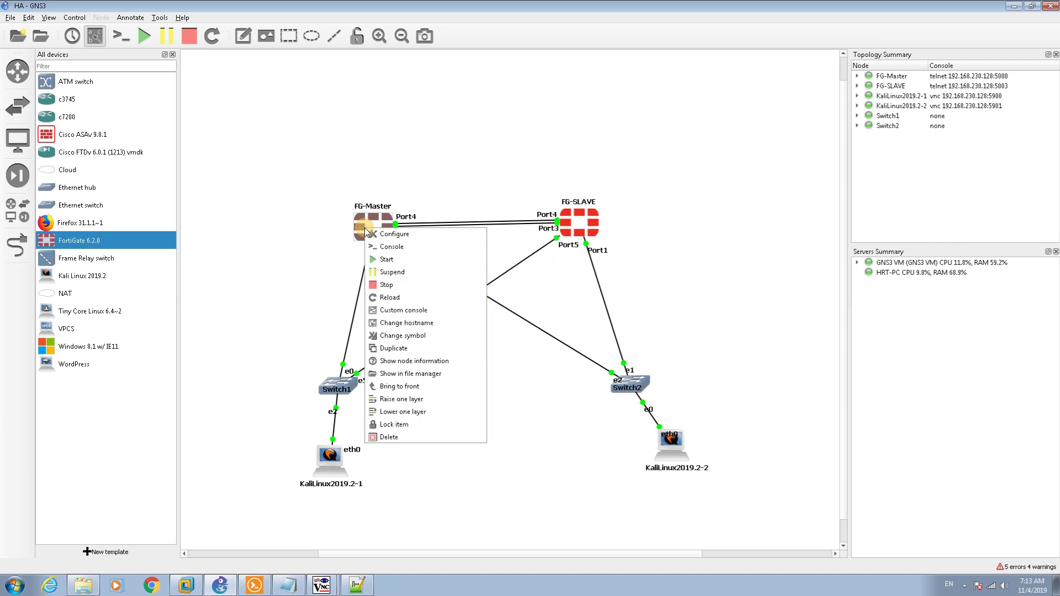
left_click(377, 285)
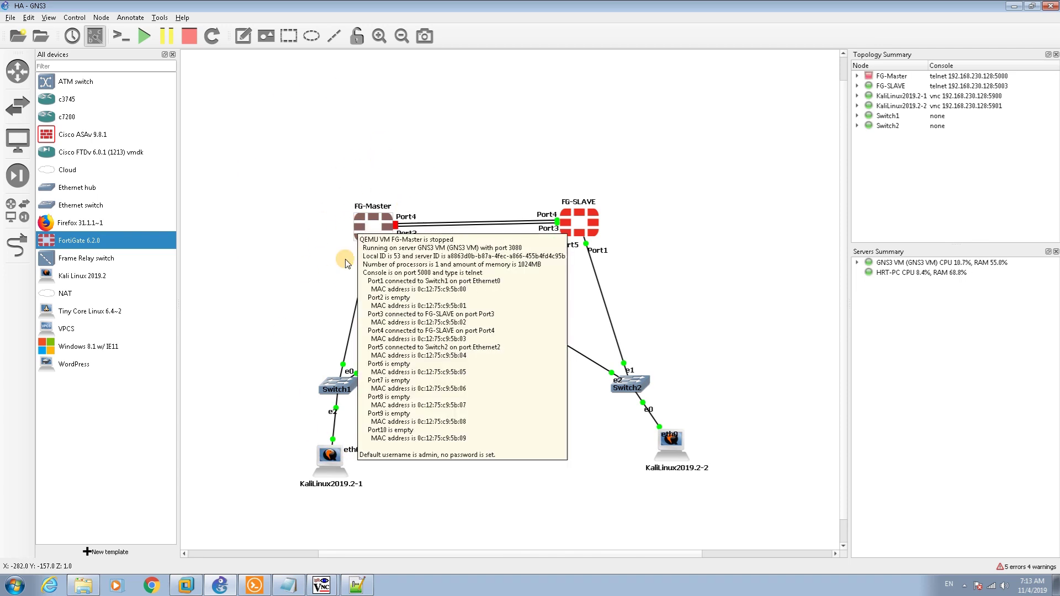
mouse_move(337, 576)
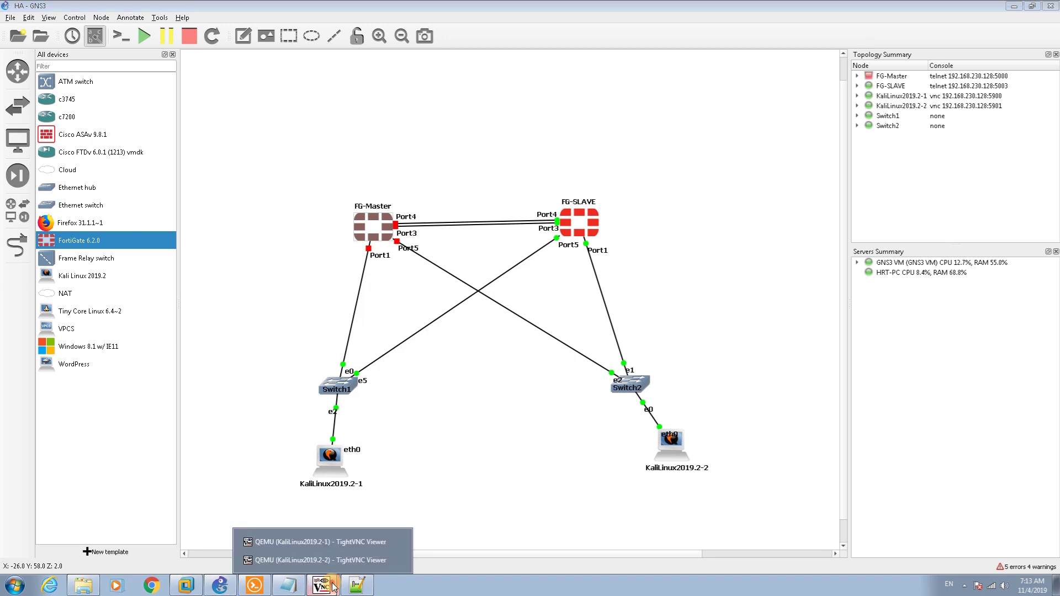
left_click(301, 545)
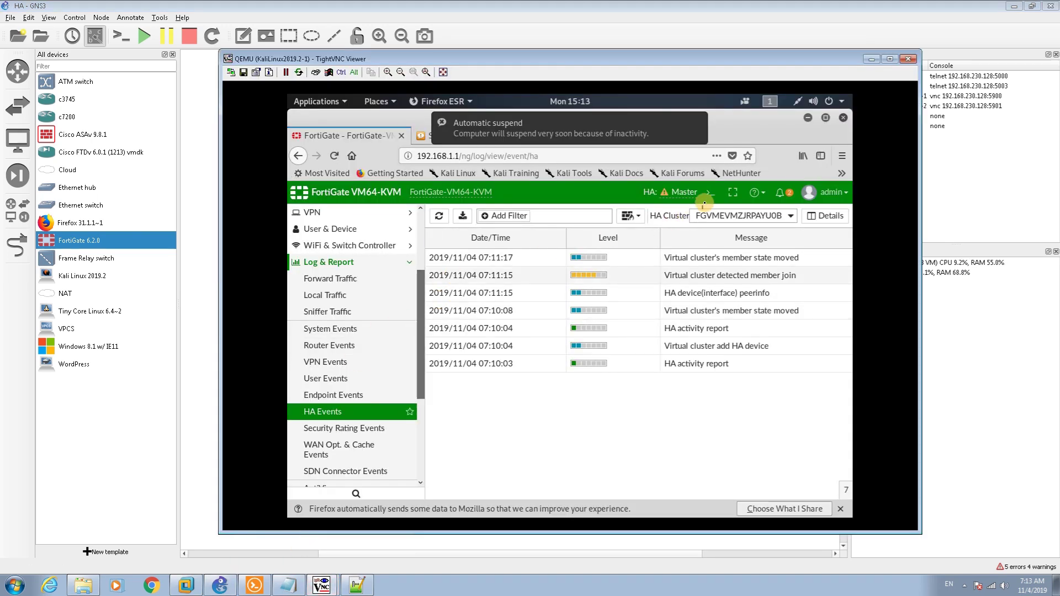
Reload the FortiGate HA events page and toggle the first client's wired connection off and on
left_click(599, 158)
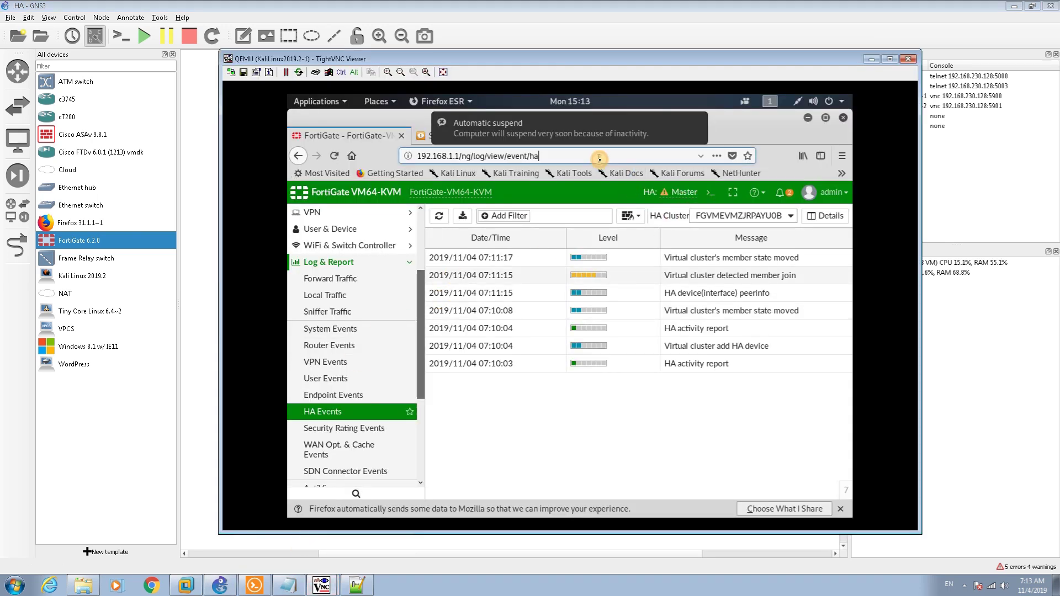
key("Return")
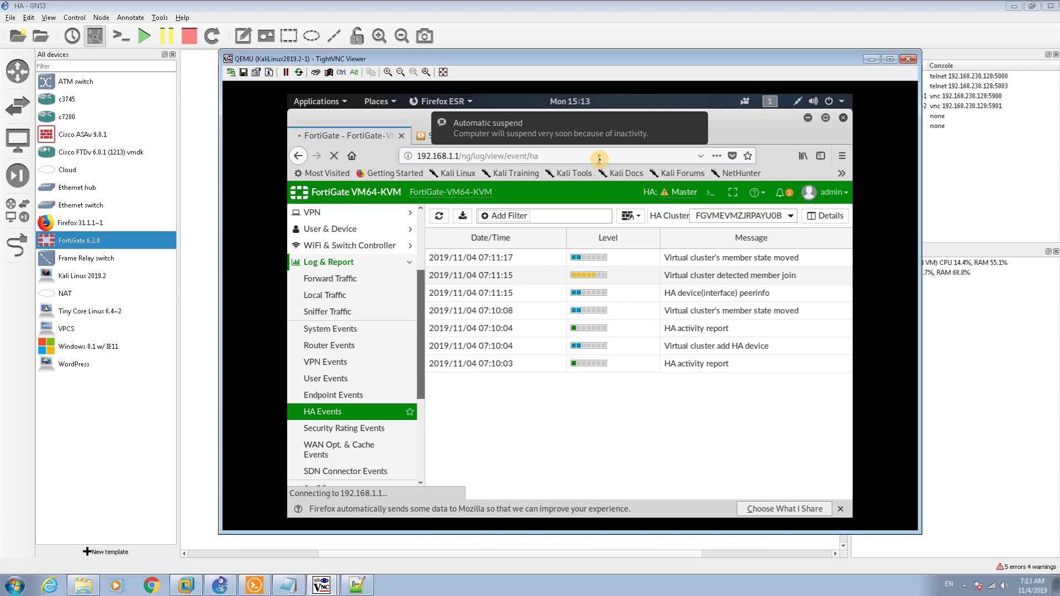
left_click(791, 107)
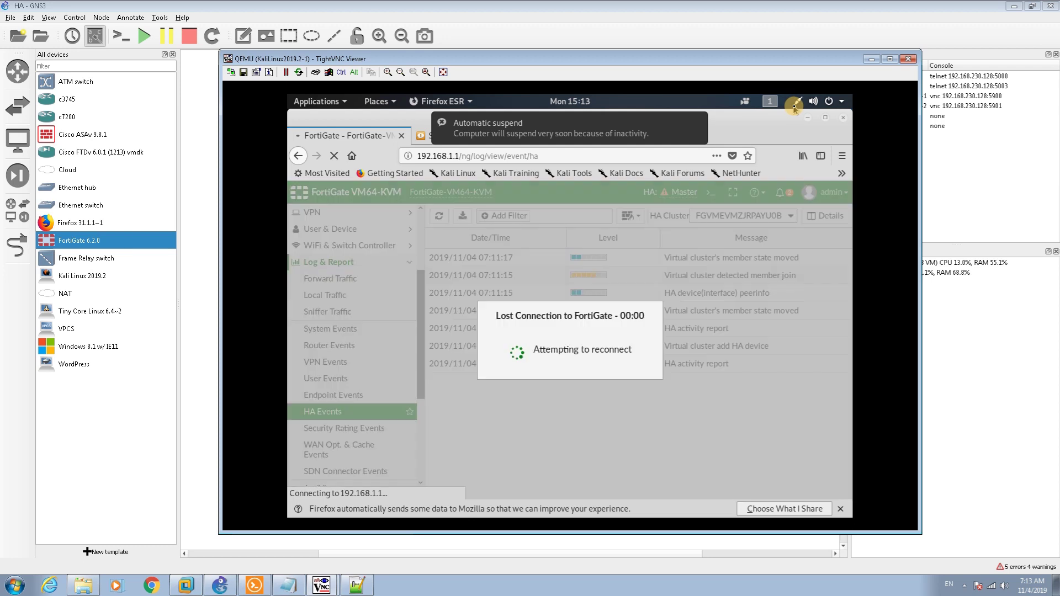
left_click(794, 107)
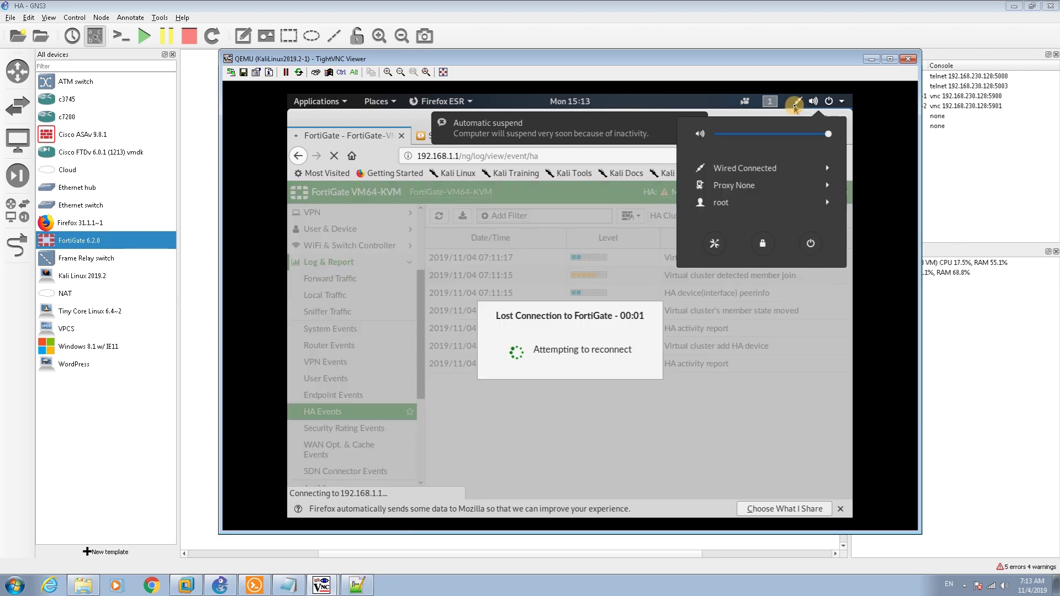
left_click(755, 169)
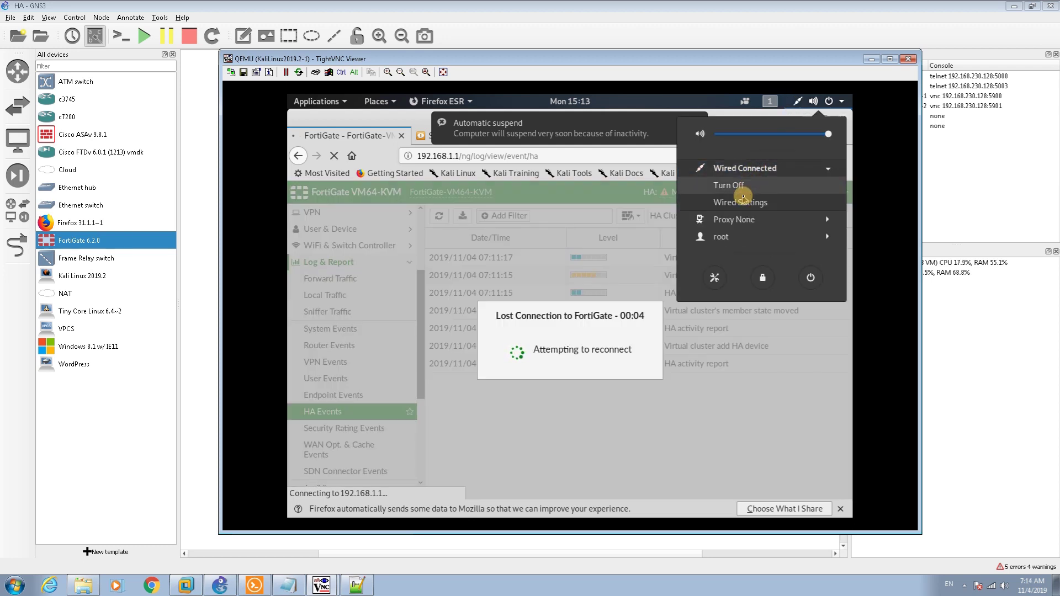
left_click(742, 201)
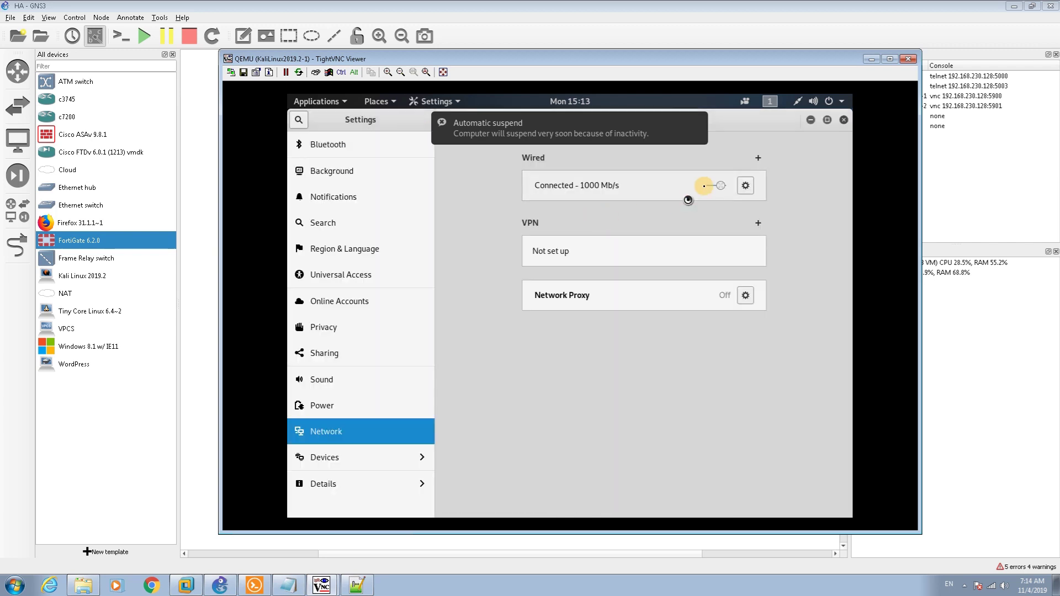
left_click(714, 185)
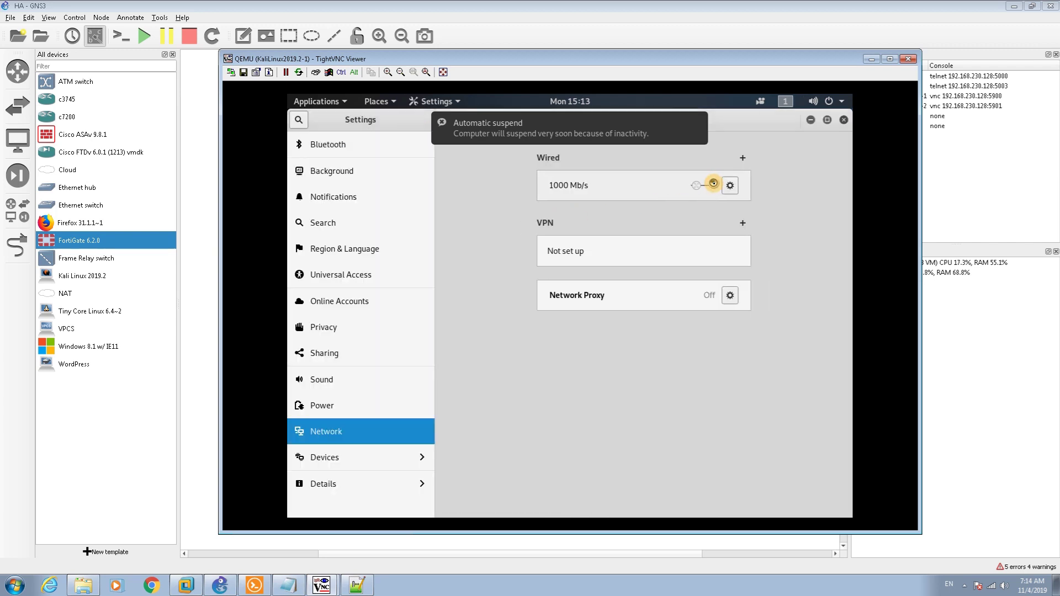
left_click(714, 185)
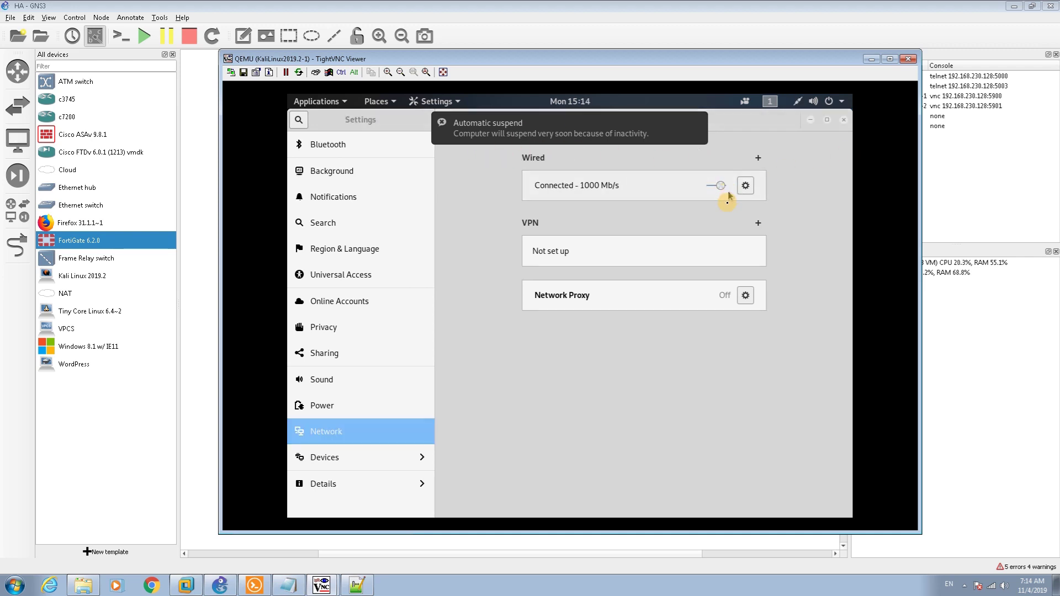
Confirm the wired details show 192.168.10.10 via 192.168.10.1, then return to Firefox
left_click(744, 186)
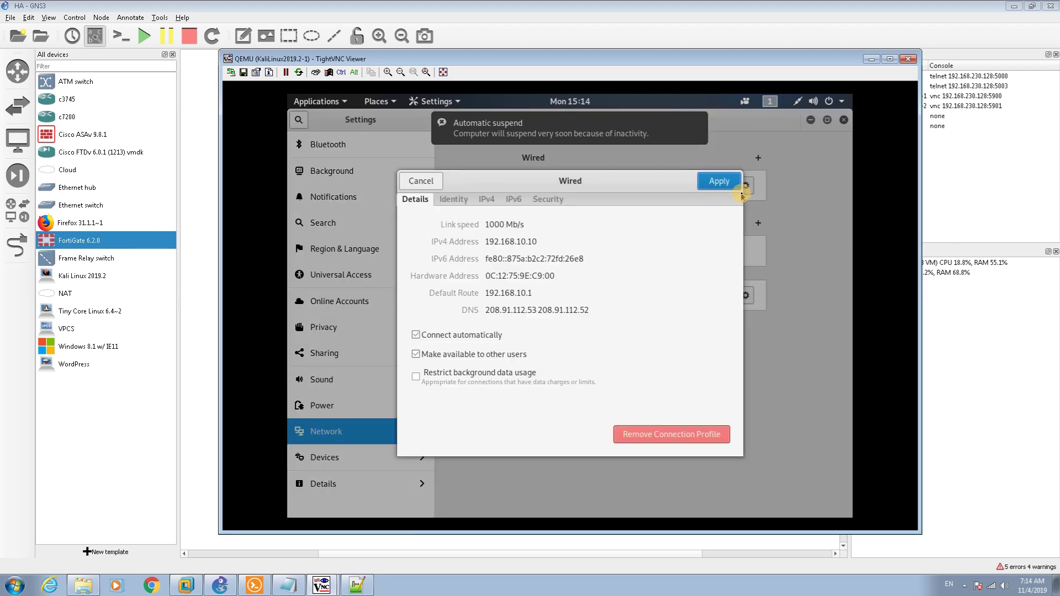
left_click(422, 181)
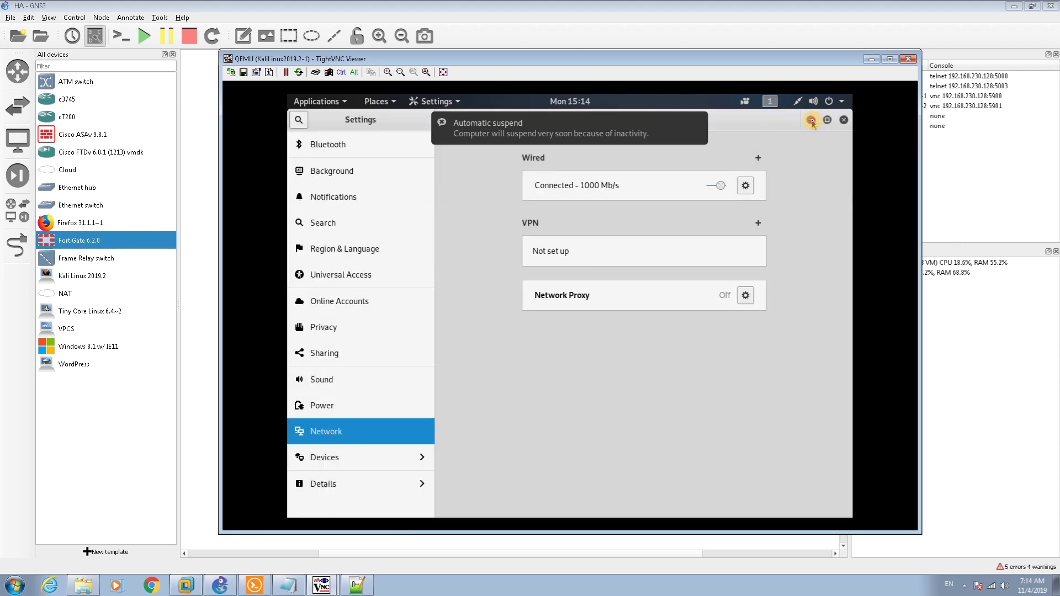
left_click(812, 121)
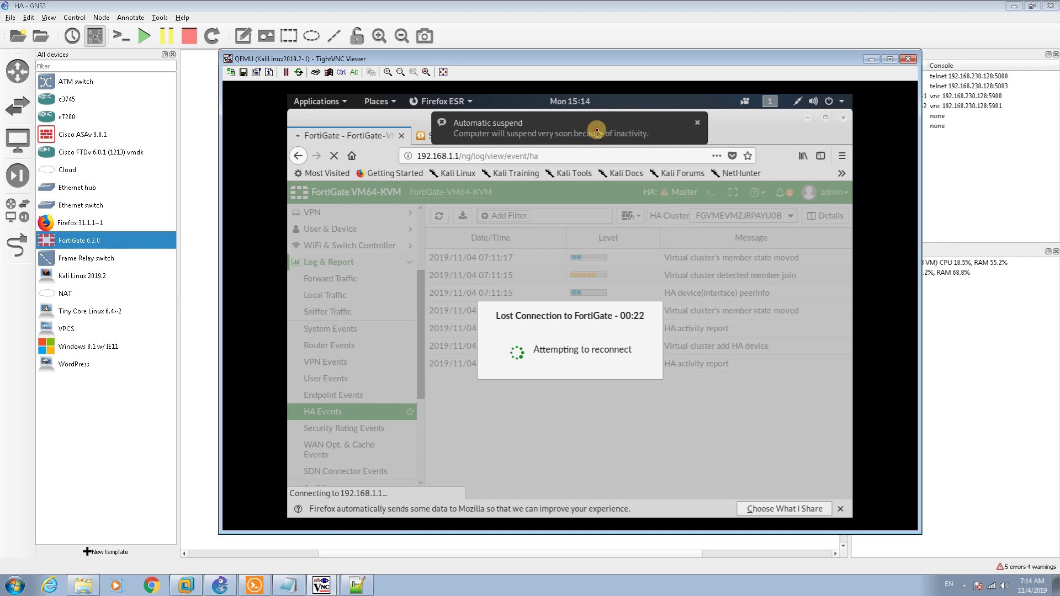
Dismiss the suspend notice and load the FortiGate at 192.168.10.1 in the second browser tab
left_click(597, 131)
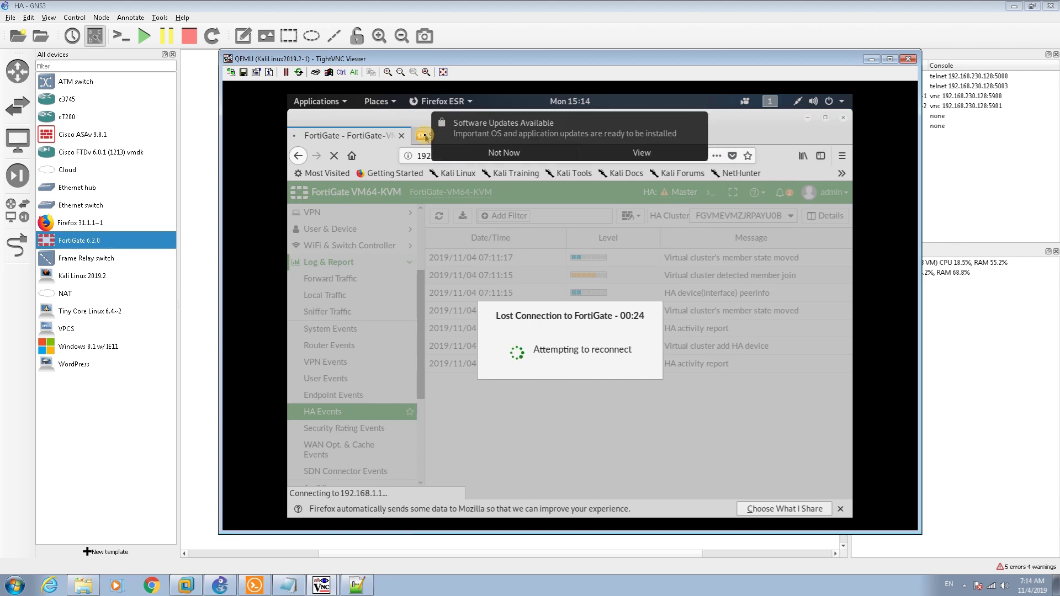
left_click(425, 136)
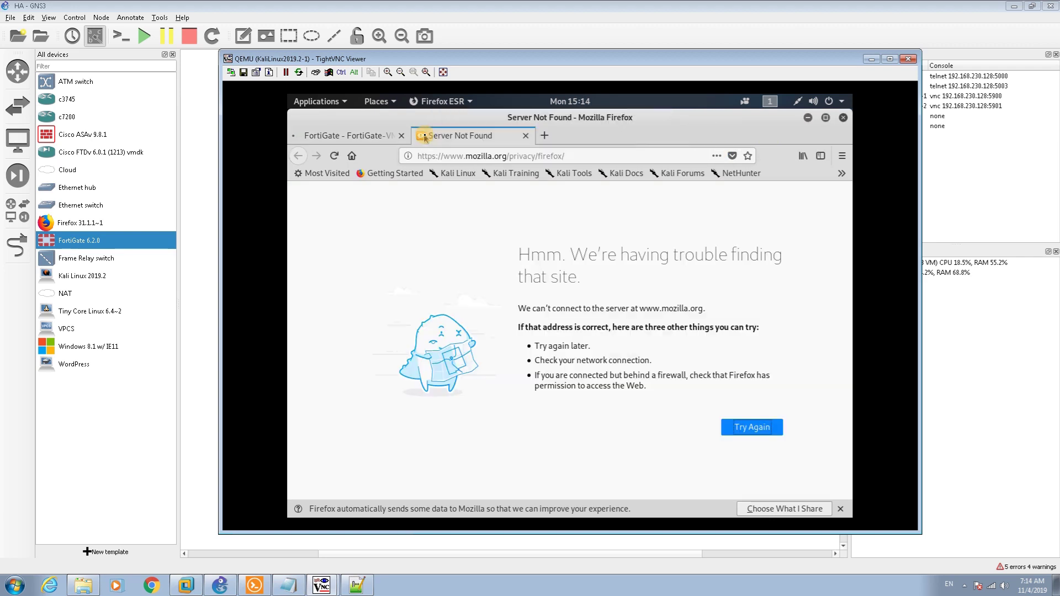
left_click(489, 153)
key("ctrl+a")
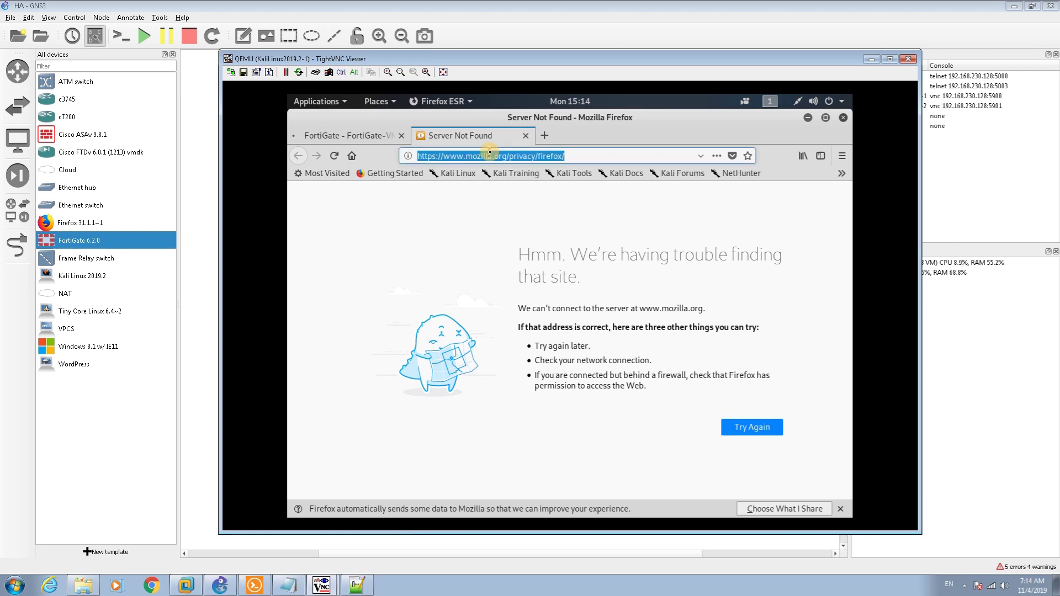
type("192")
key("BackSpace")
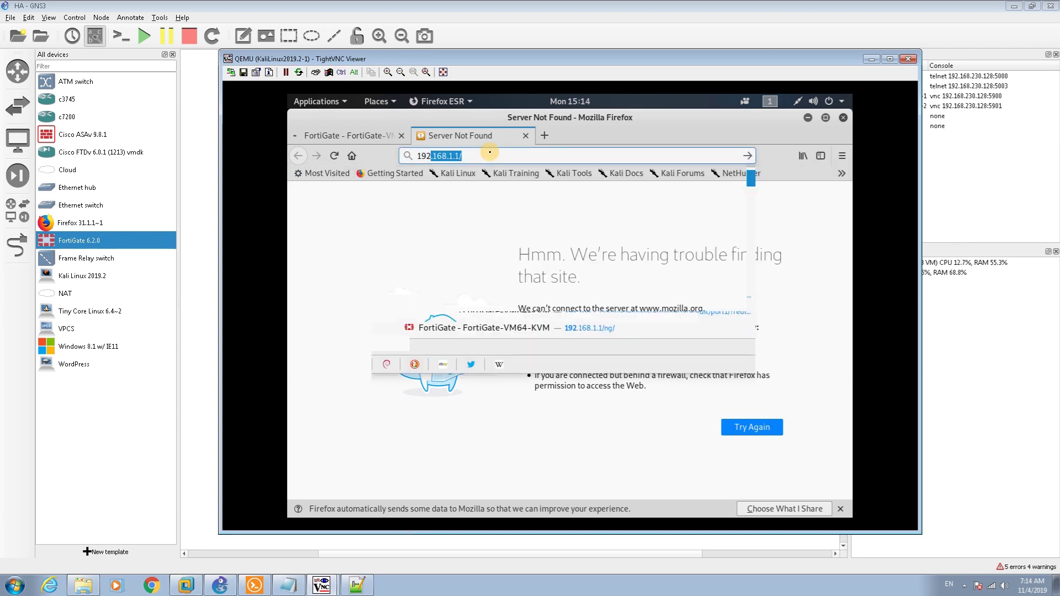
type(".168.1.")
key("BackSpace")
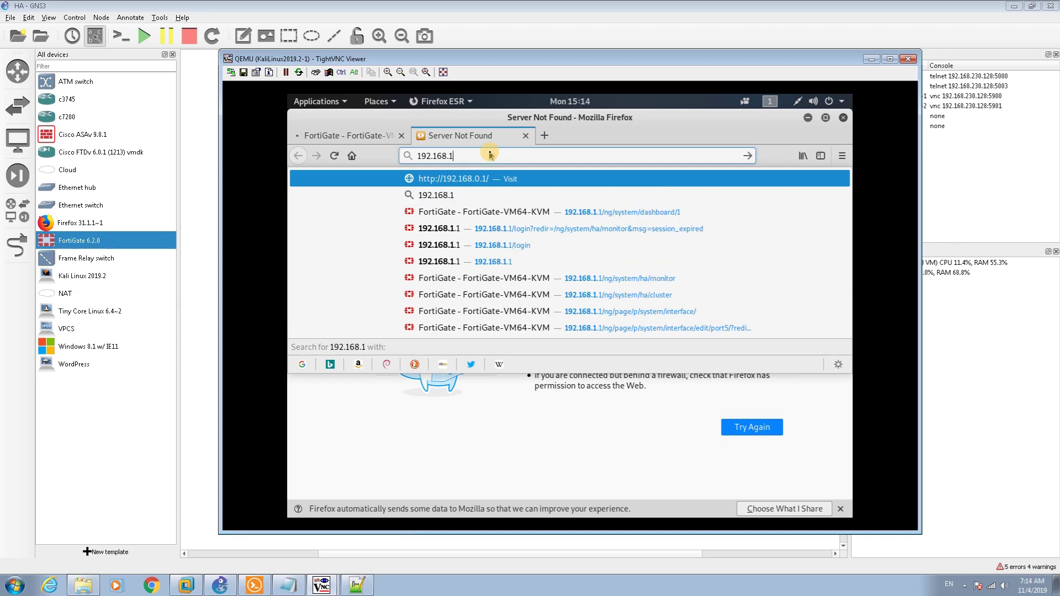
type("0.1")
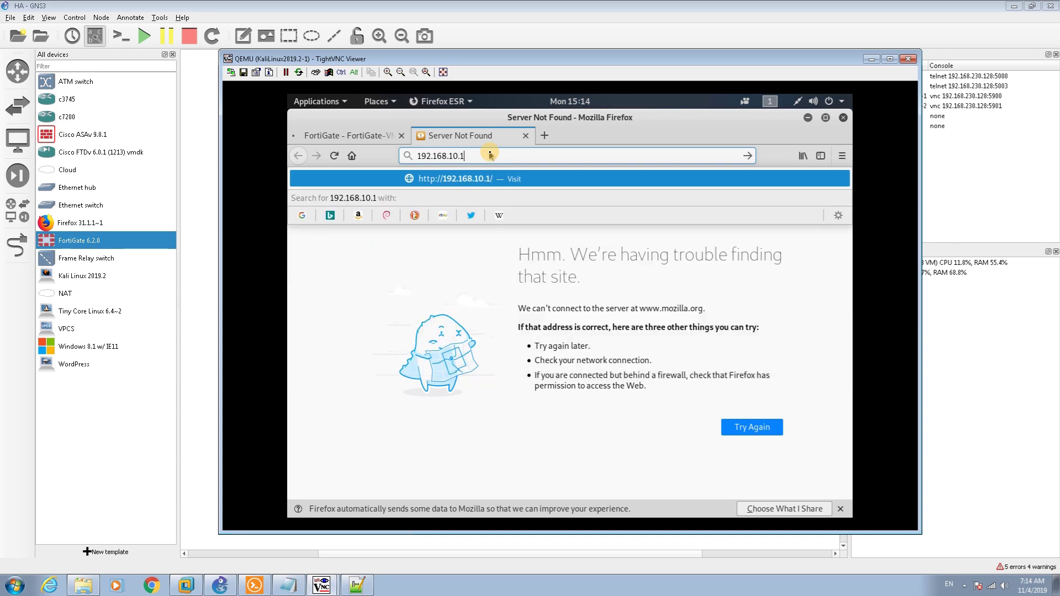
key("Return")
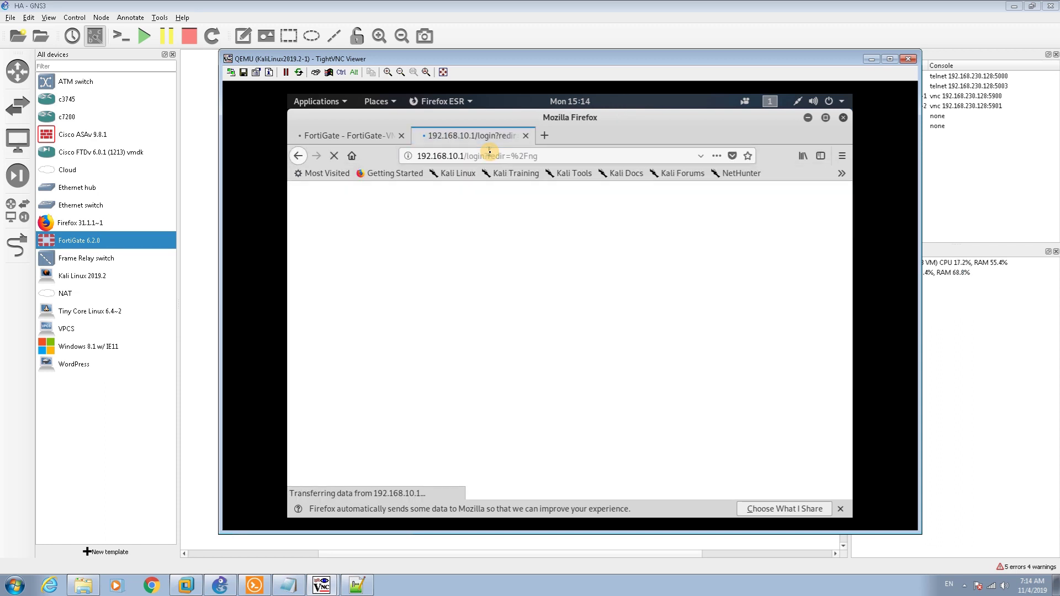
Log in as admin, postpone the password change, and switch to the second Kali client's viewer
left_click(495, 331)
type("admi")
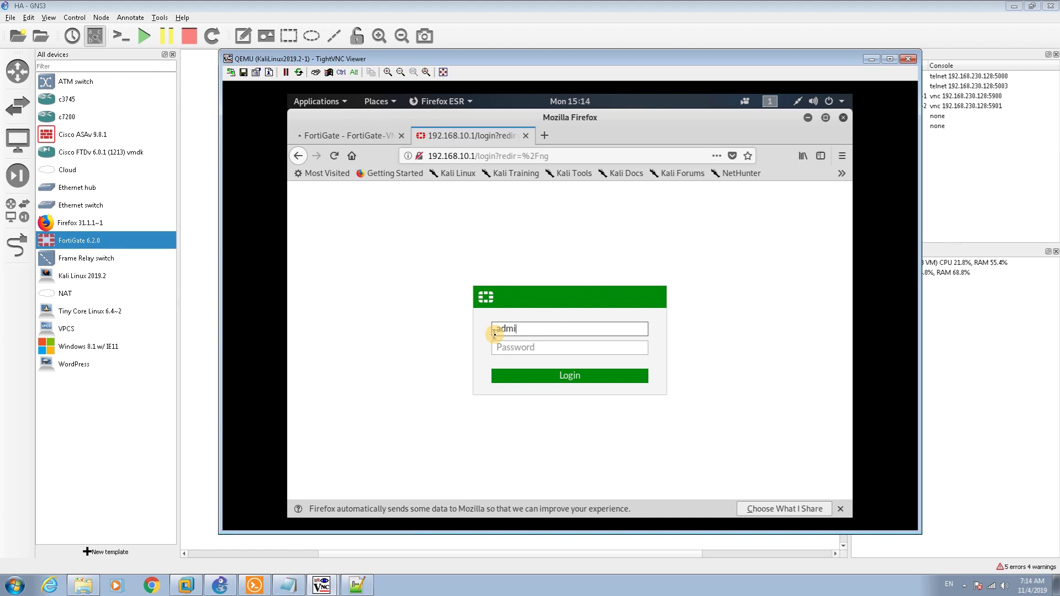
type("n")
key("Return")
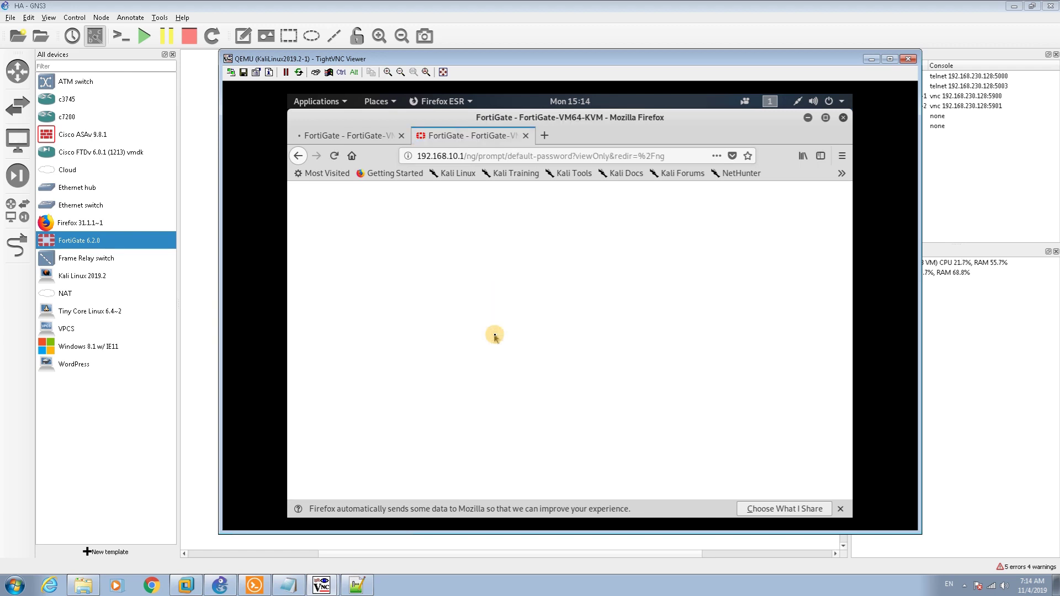
left_click(604, 391)
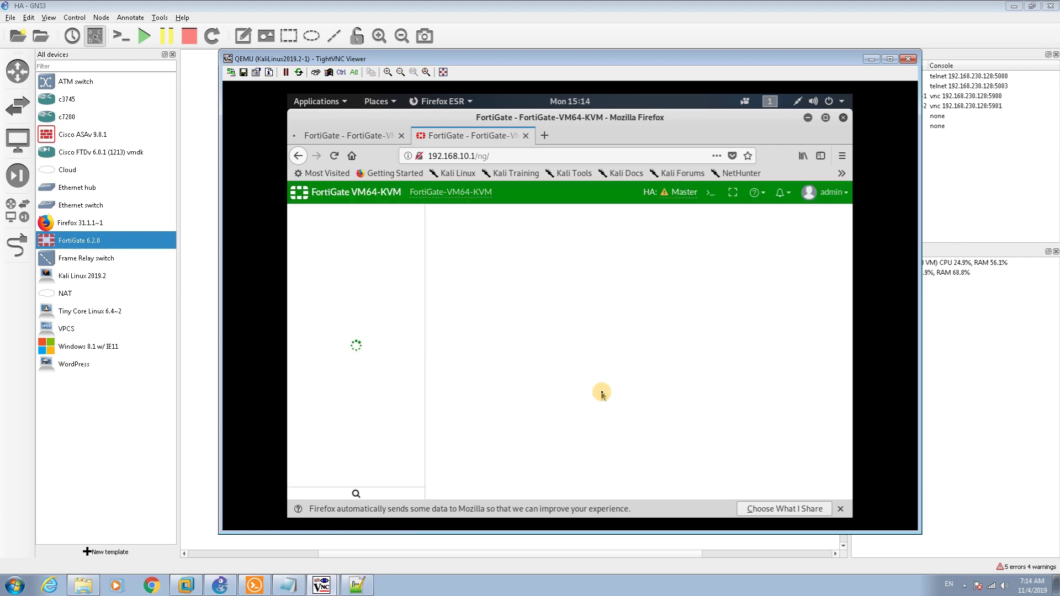
left_click(333, 587)
left_click(320, 560)
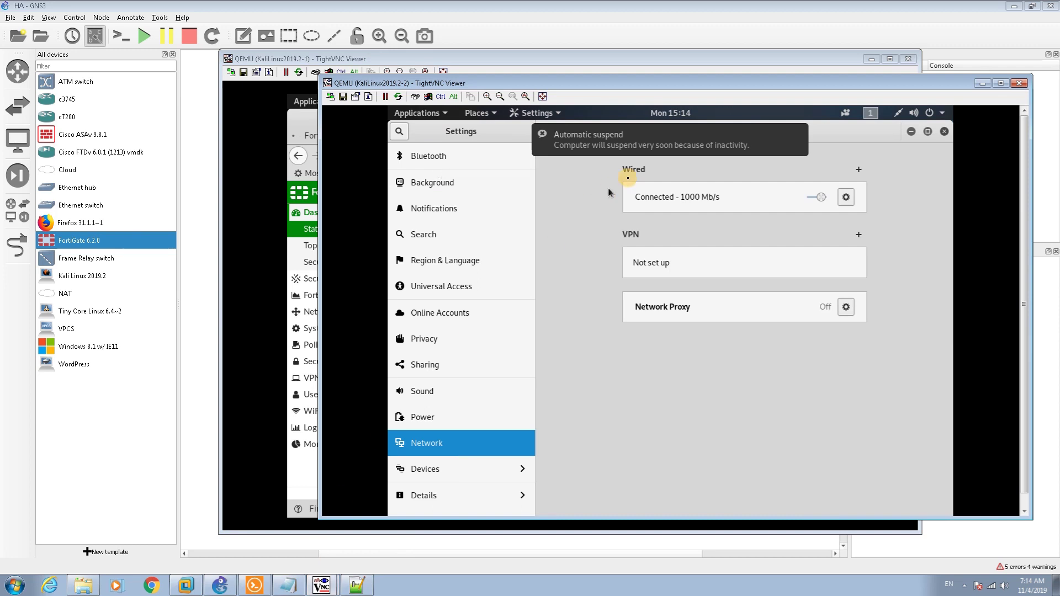
Minimize Settings and try loading the FortiGate at 192.168.10.1 in the second client's Firefox
left_click(912, 133)
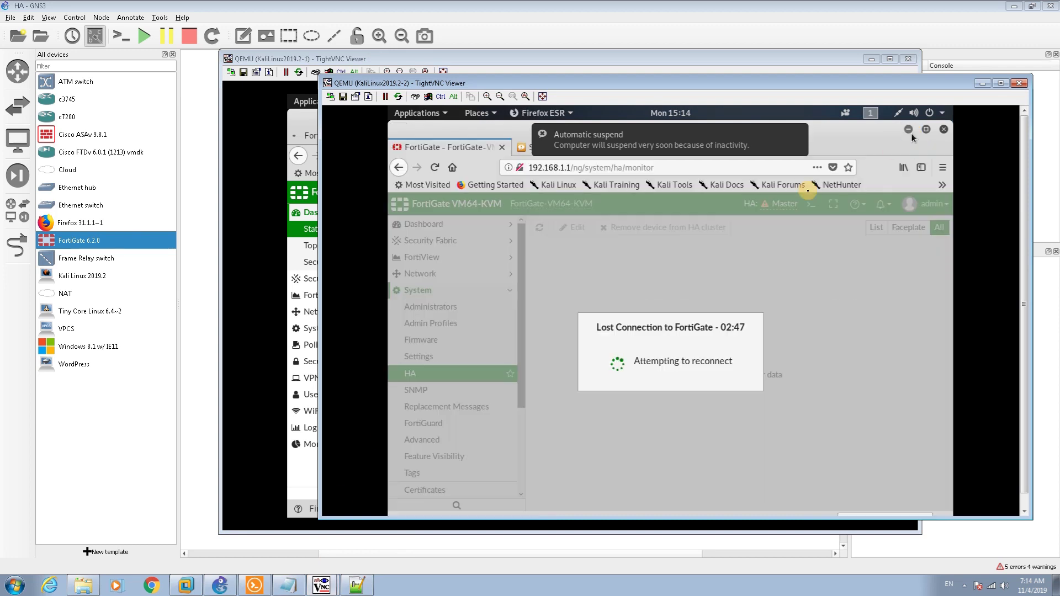
left_click(568, 171)
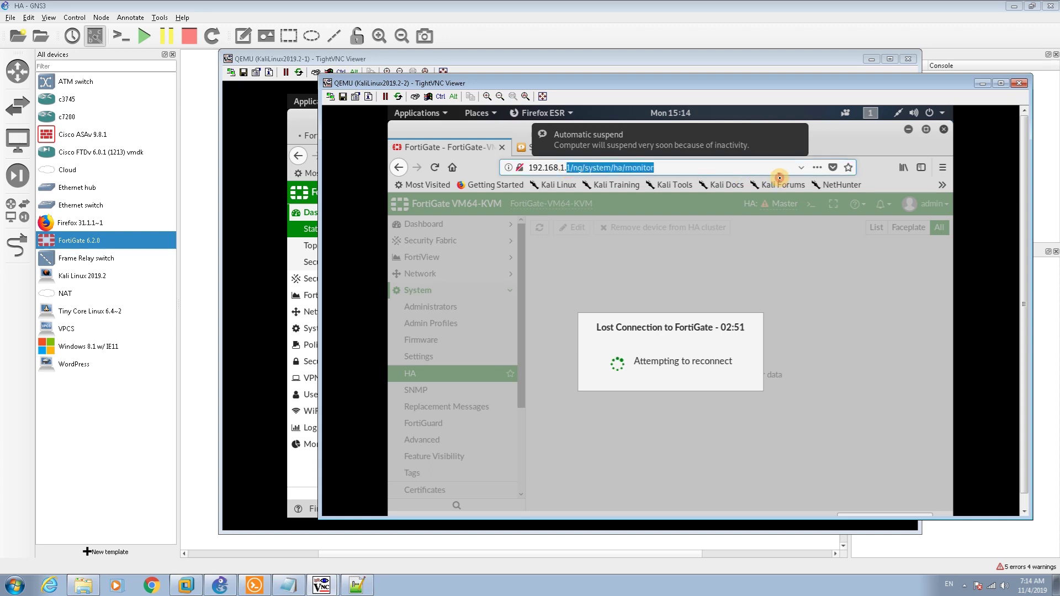
type("192.168.10.1/")
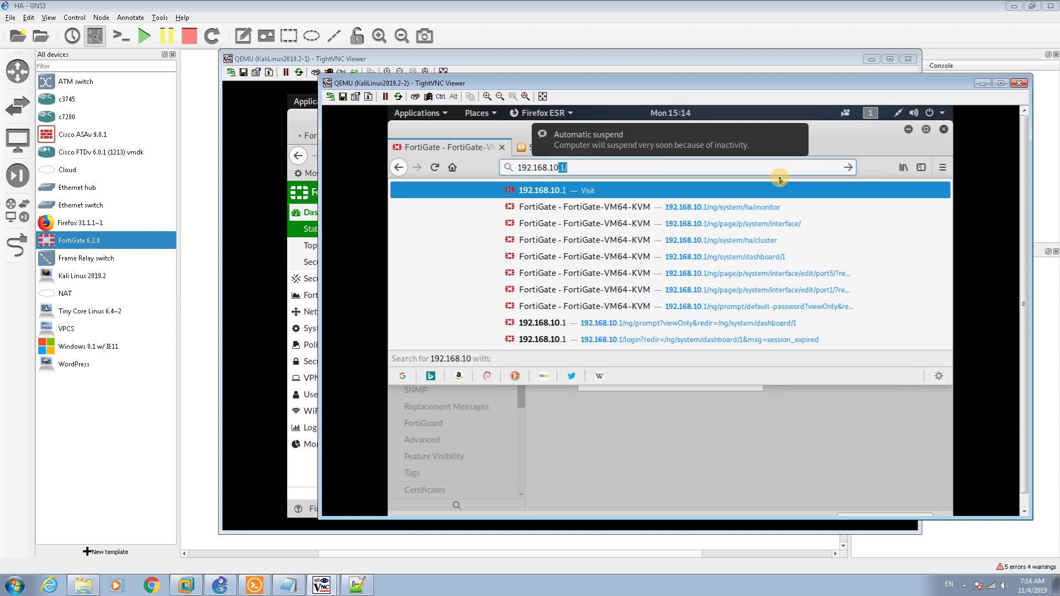
key("Return")
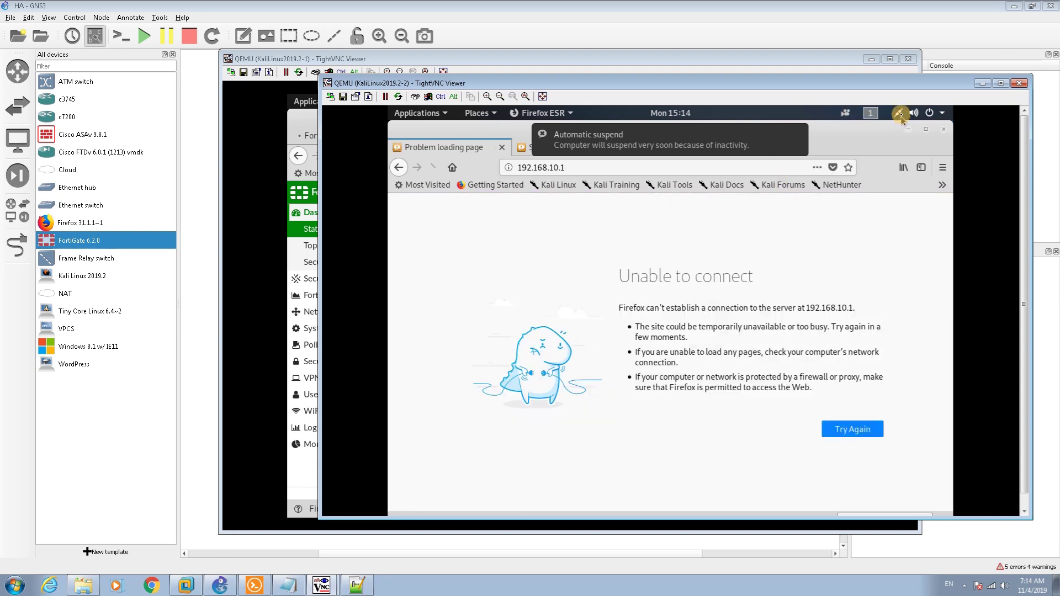
Toggle the wired connection off and on, confirming address 192.168.1.11 with gateway 192.168.1.1
left_click(901, 114)
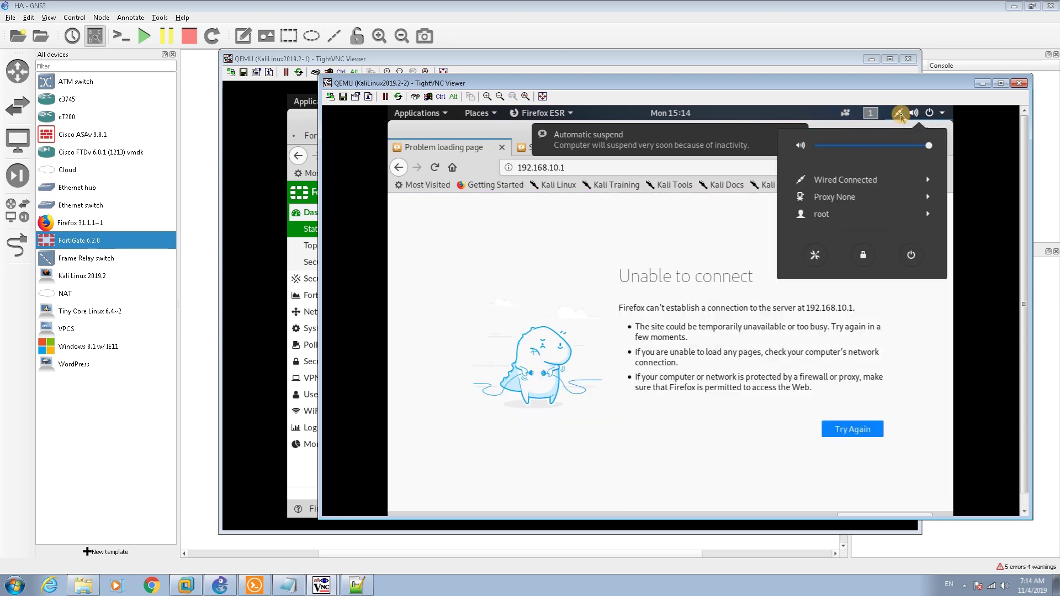
left_click(871, 178)
left_click(843, 214)
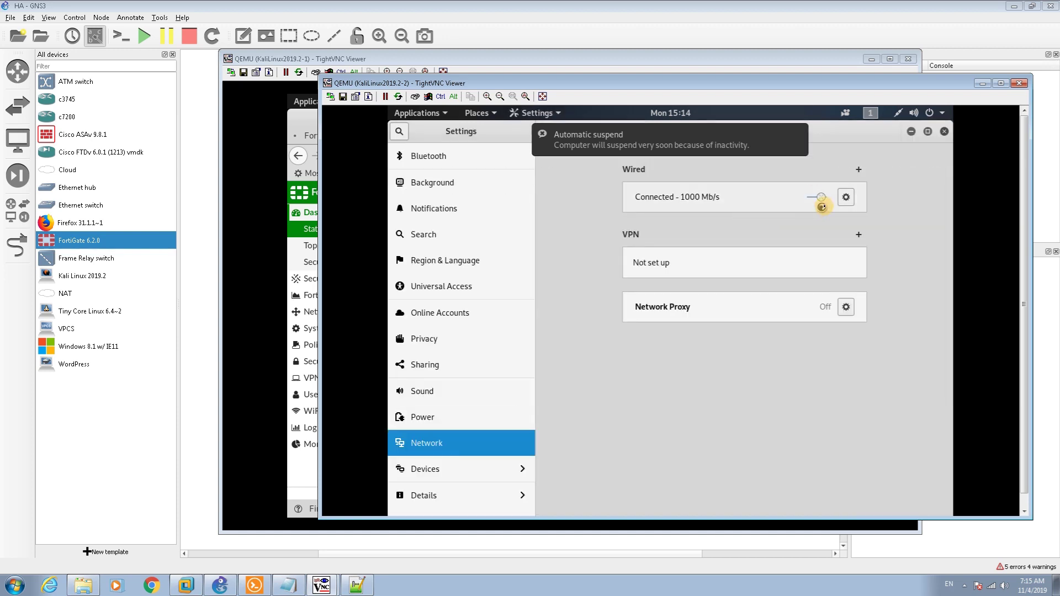
left_click(814, 195)
left_click(814, 195)
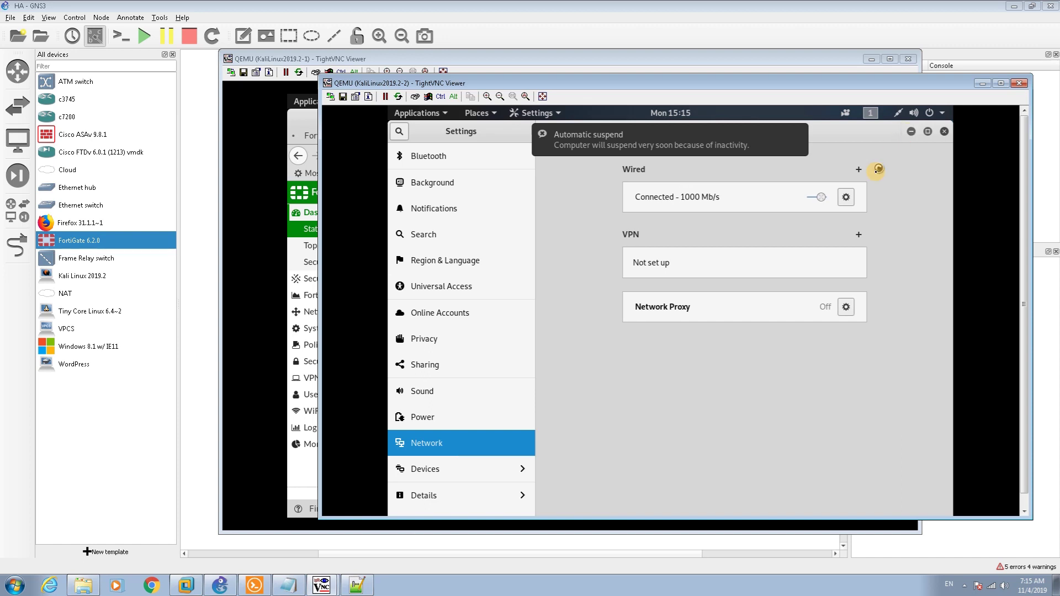
left_click(849, 196)
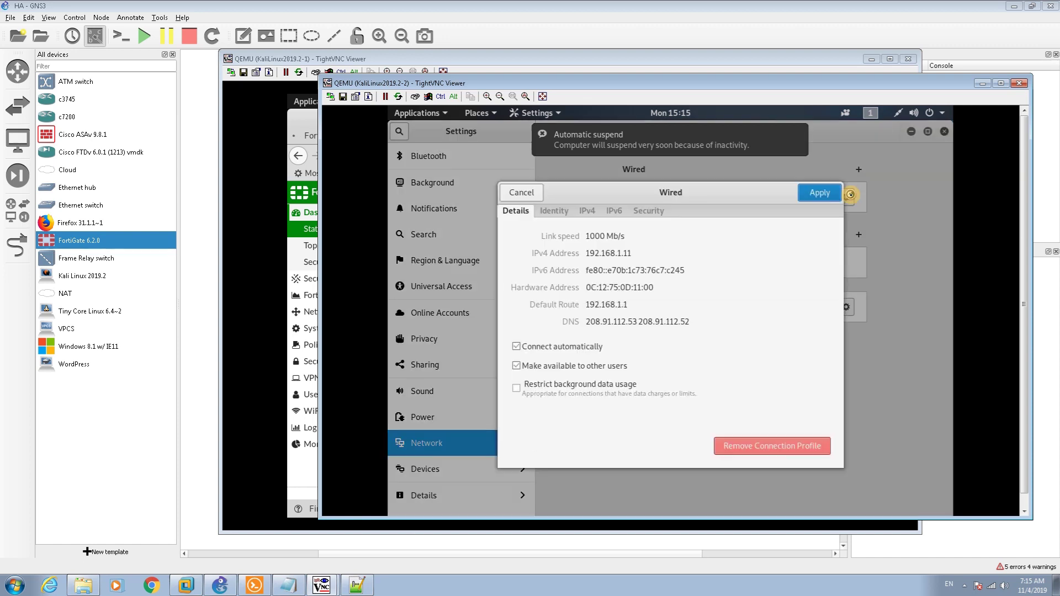
left_click(522, 193)
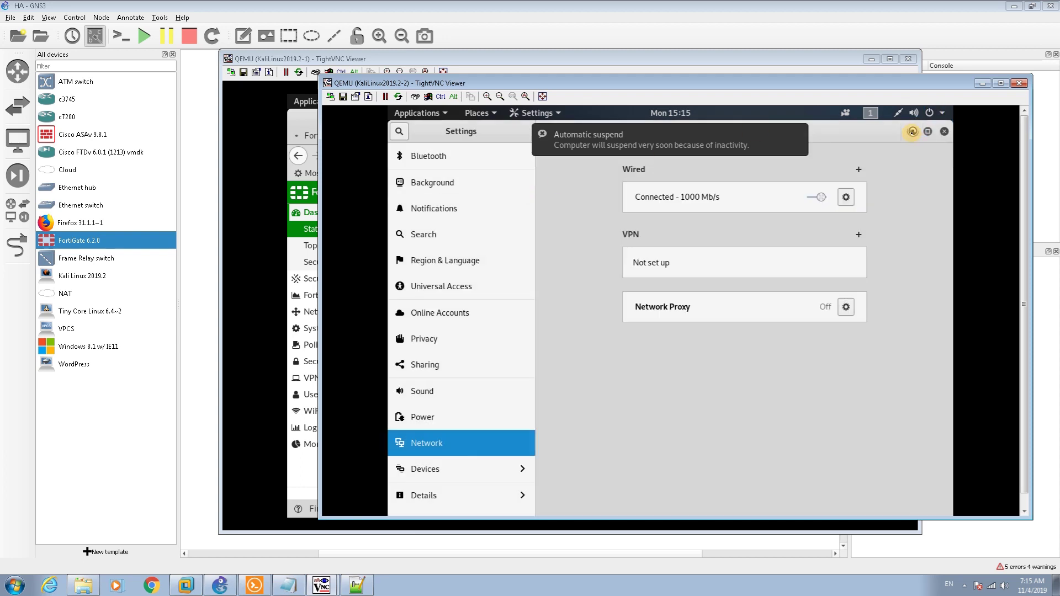
left_click(913, 132)
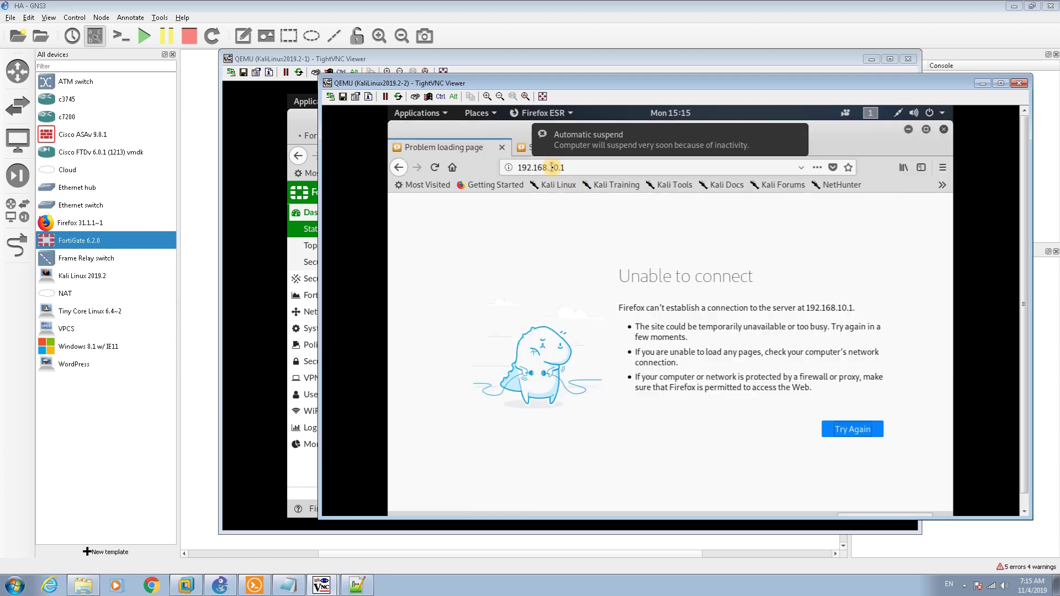
Log in as admin to the FortiGate at 192.168.1.1, postponing the password change
left_click_drag(554, 167, 648, 169)
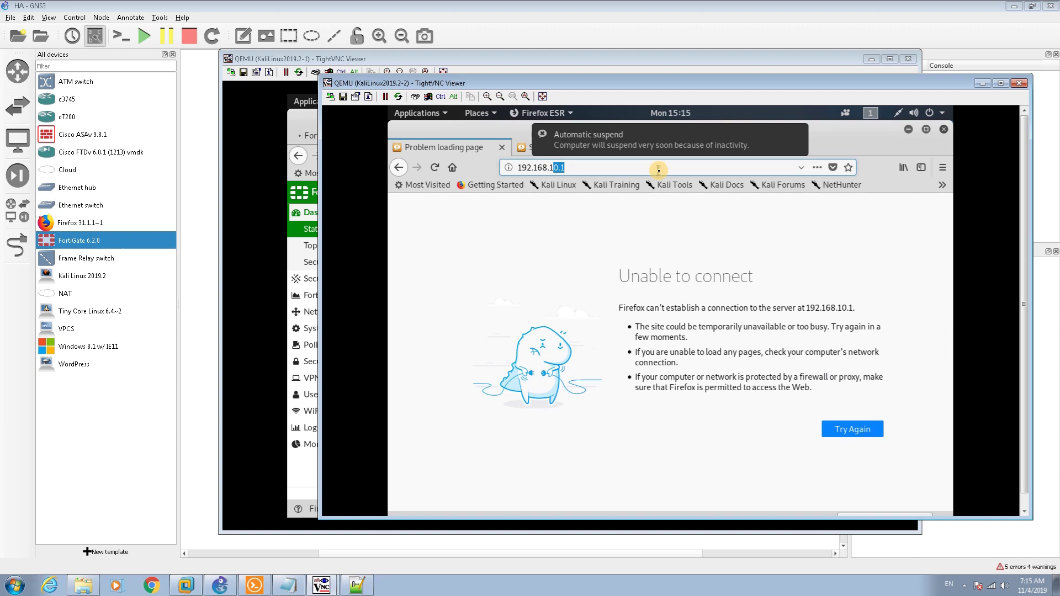
type(".1")
key("Return")
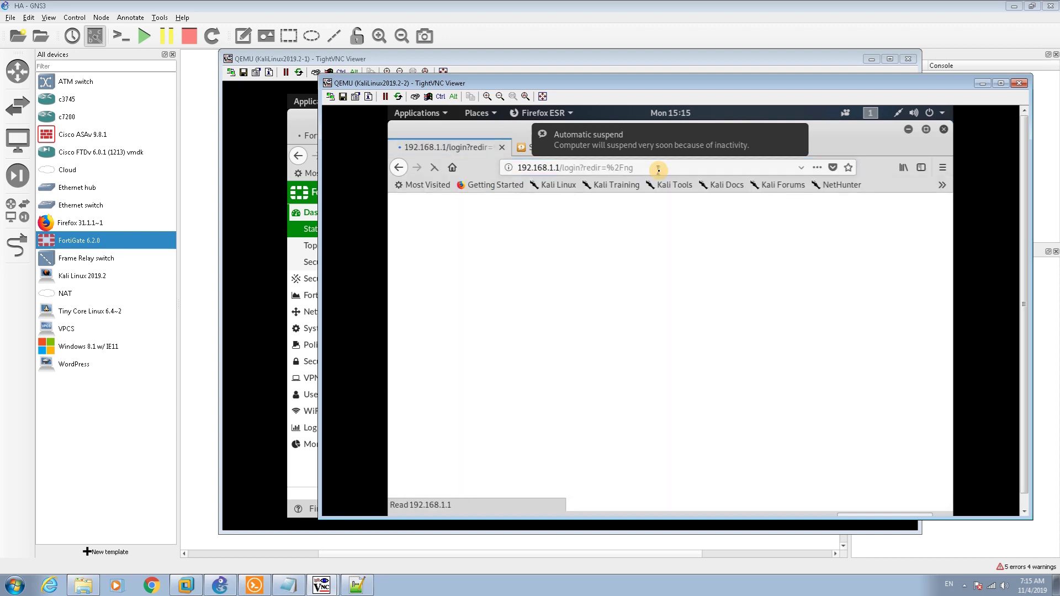
type("admin")
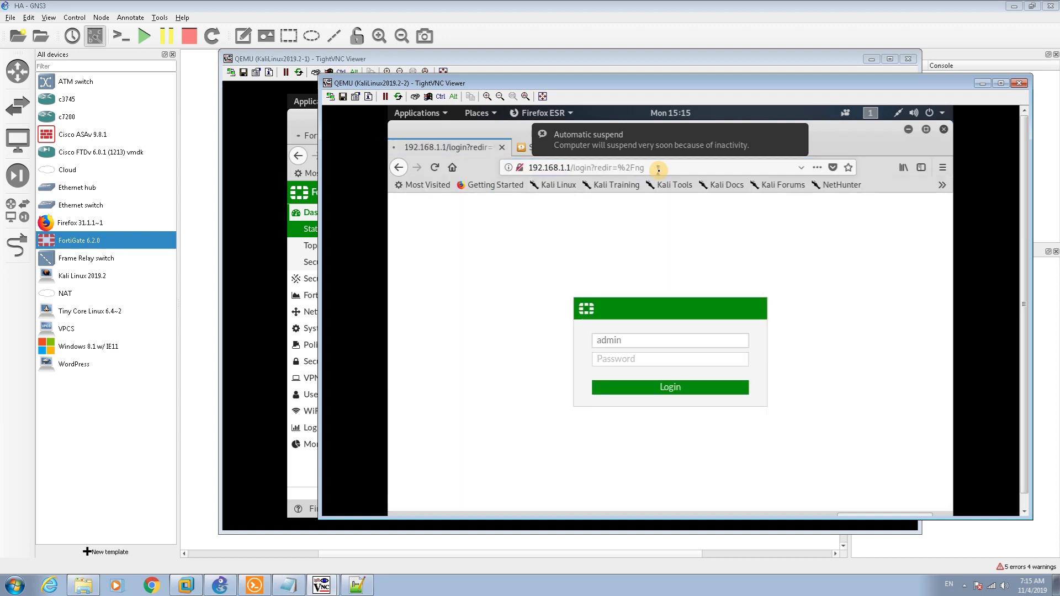
key("Return")
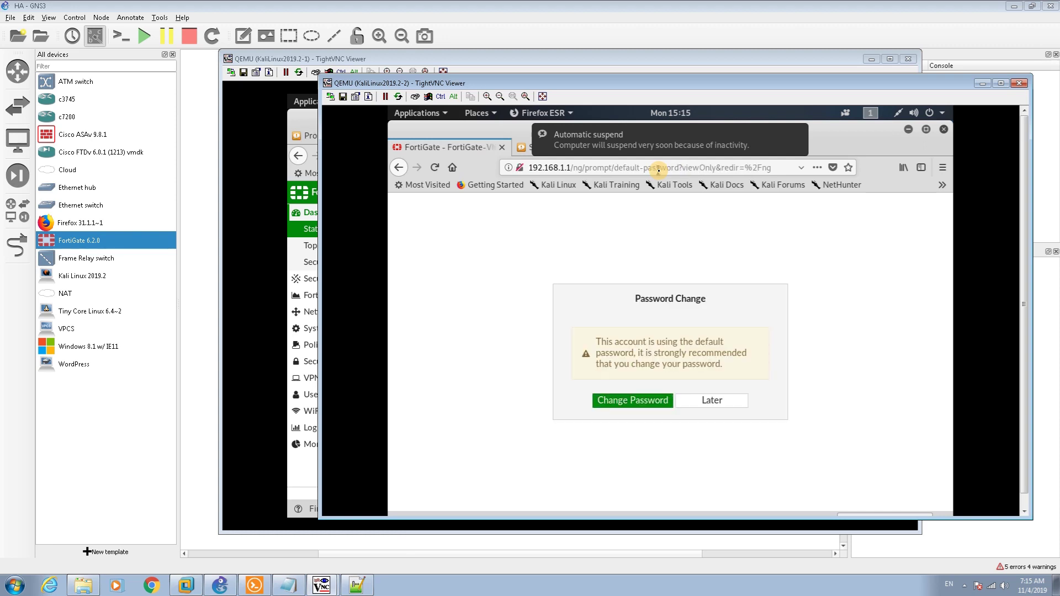
left_click(702, 405)
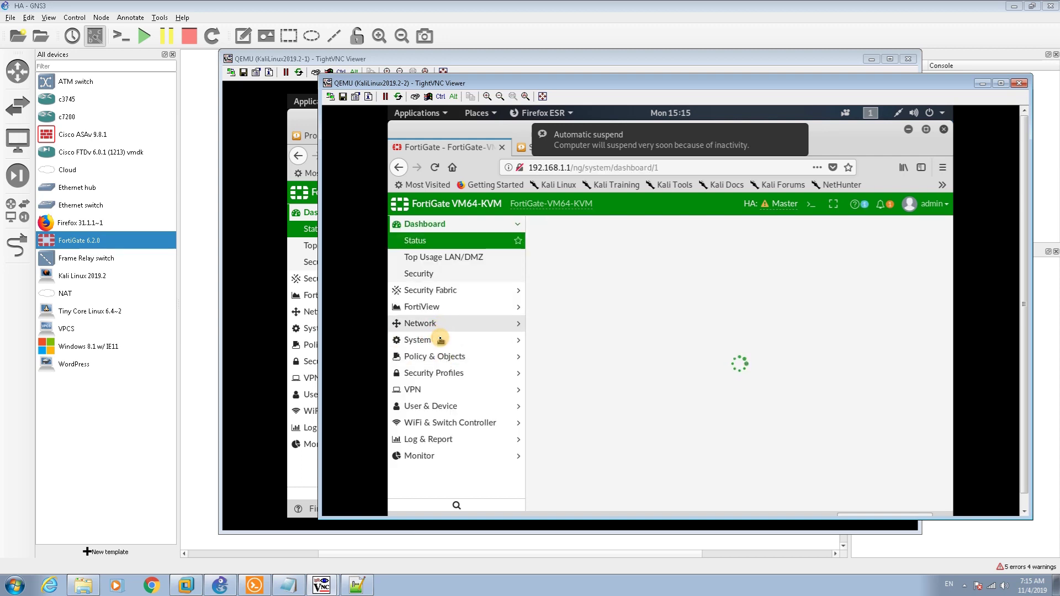
View the System > HA cluster monitor, then return to the GNS3 topology
left_click(440, 340)
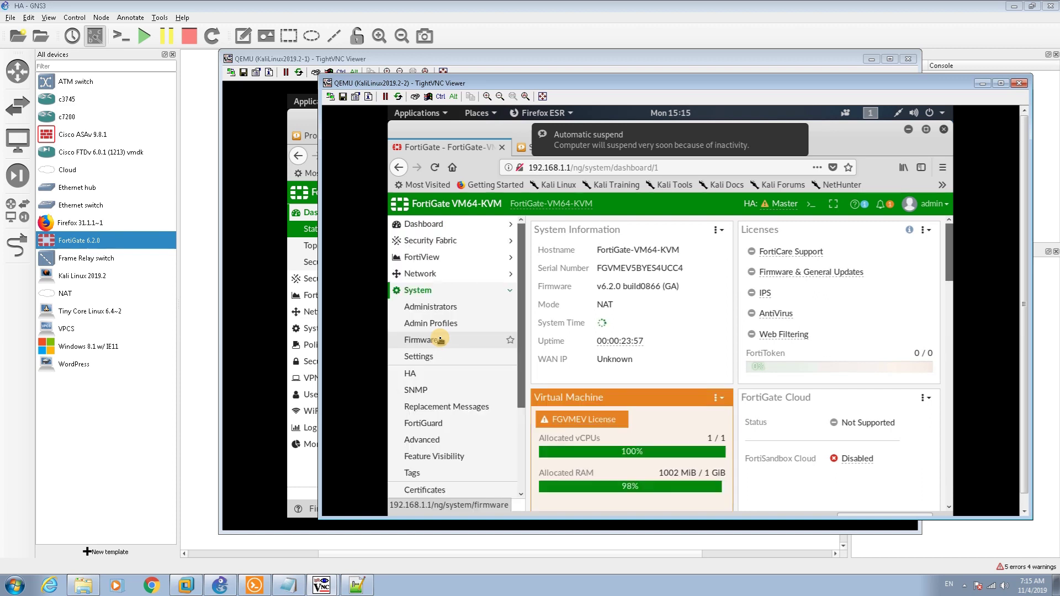
left_click(441, 339)
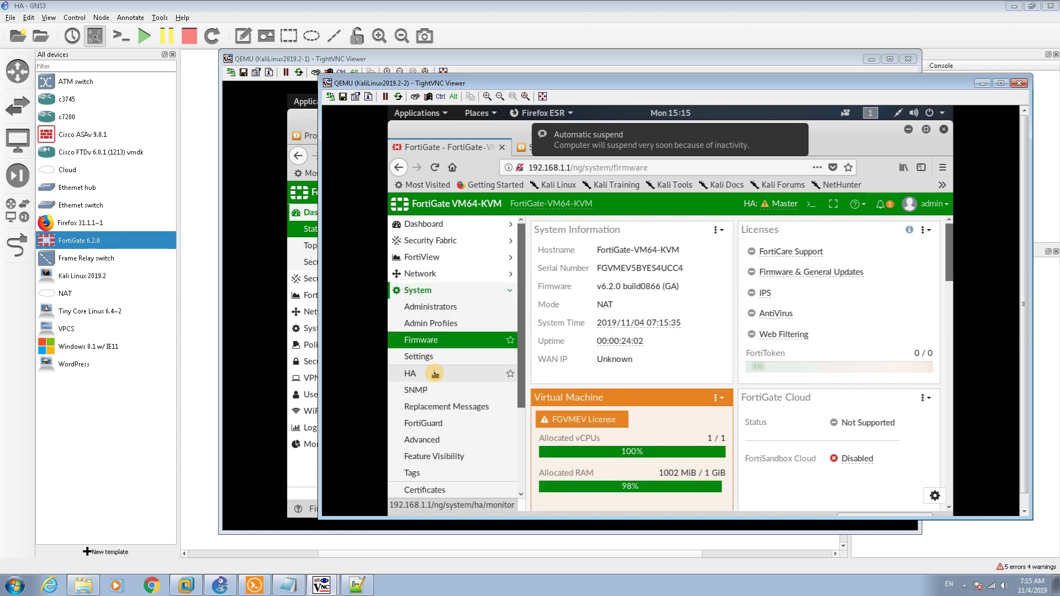
left_click(435, 374)
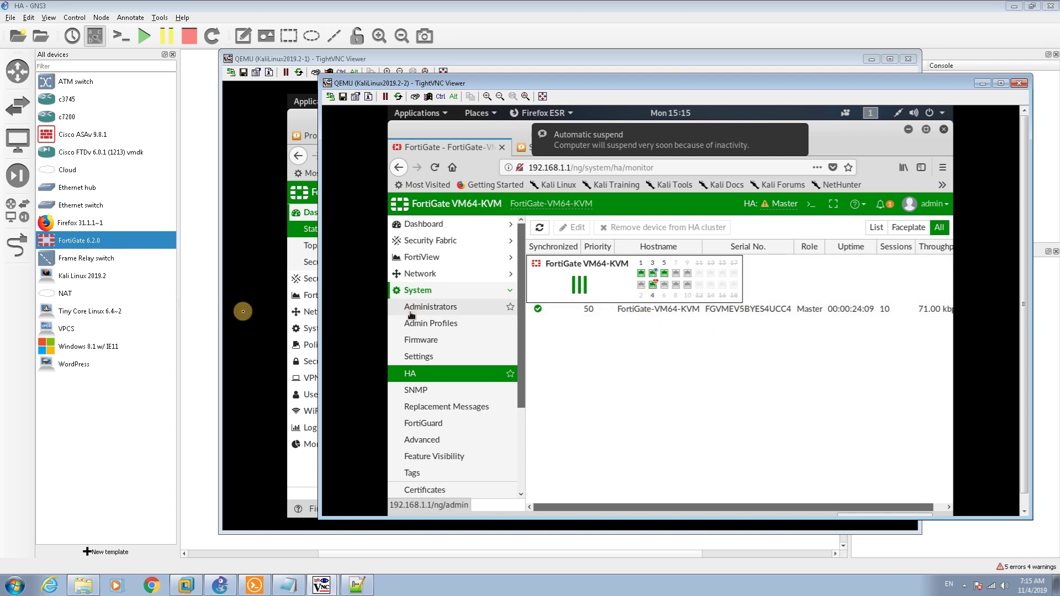
left_click(211, 298)
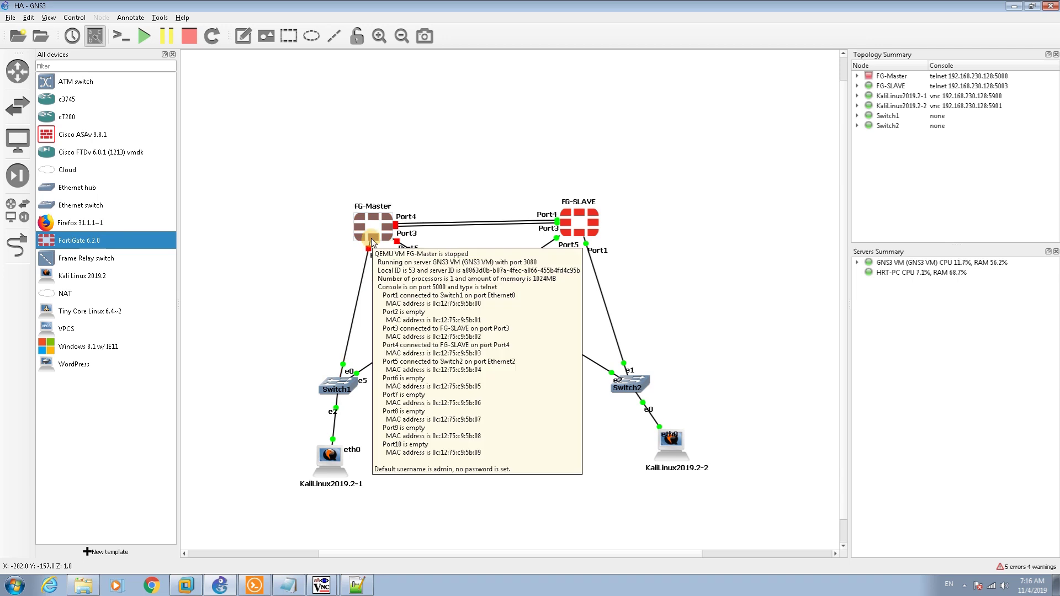
Start FG-Master again, check the first Kali client's FortiGate dashboard, then return to GNS3
right_click(372, 243)
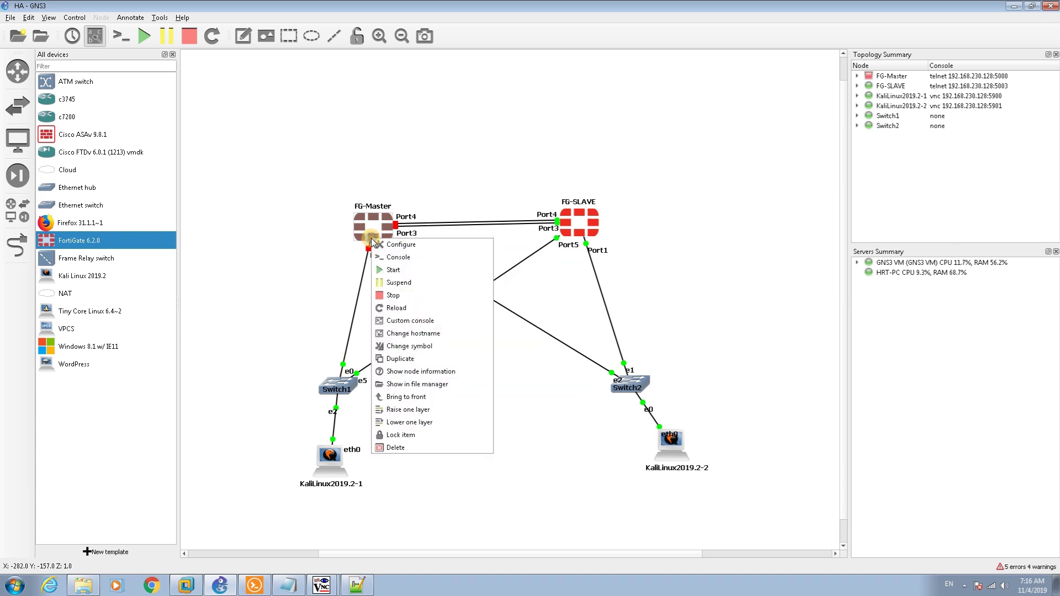
left_click(385, 270)
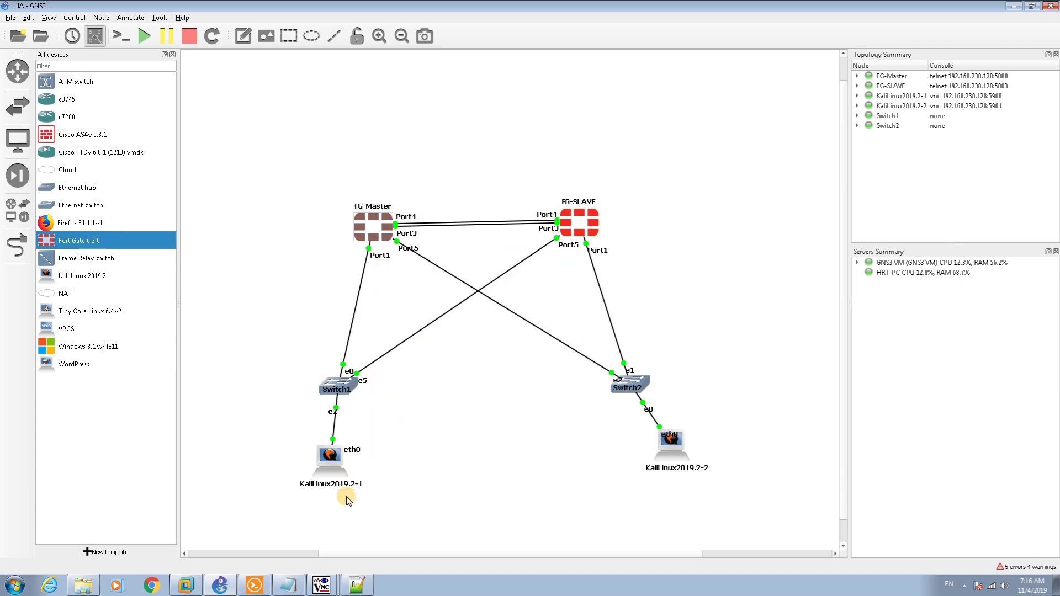
mouse_move(321, 588)
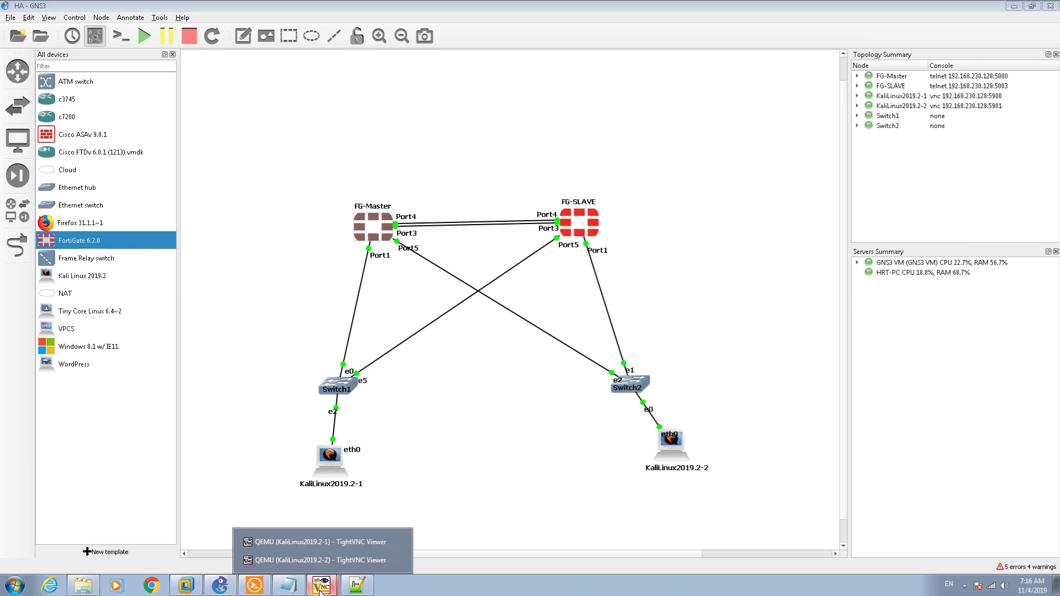
left_click(276, 540)
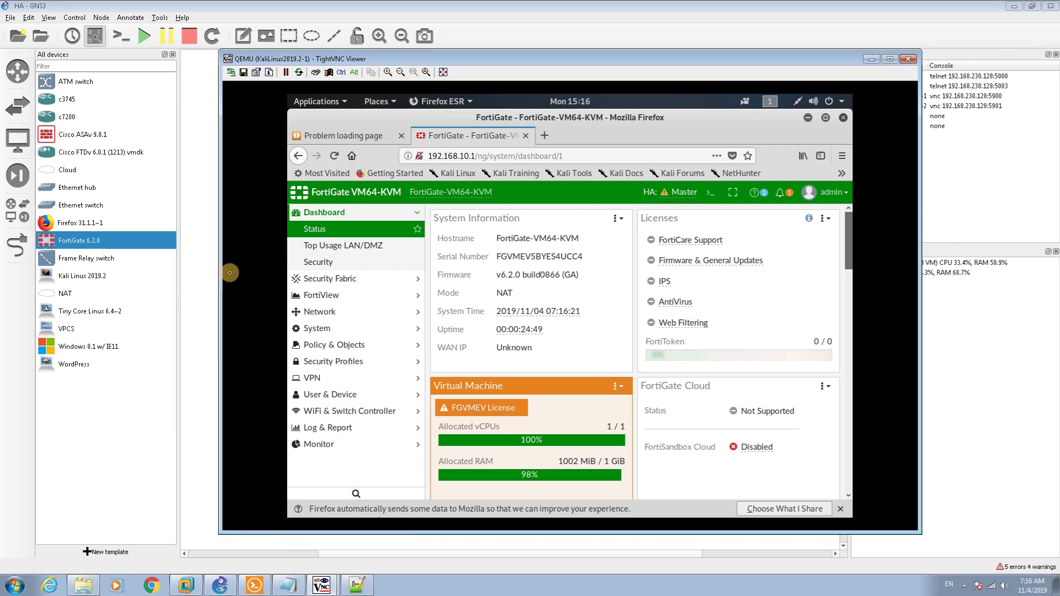
left_click(200, 246)
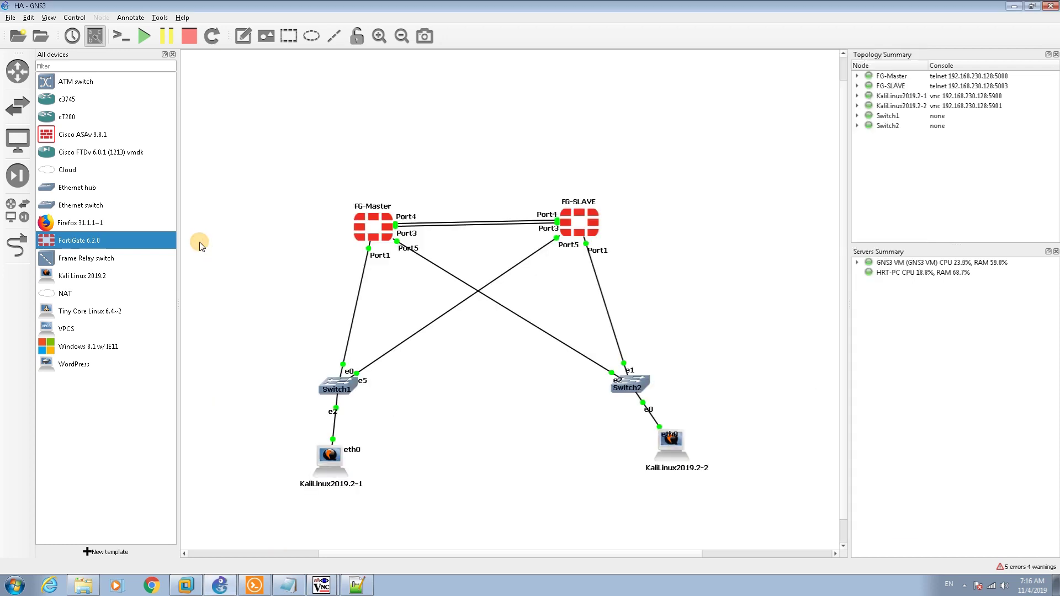